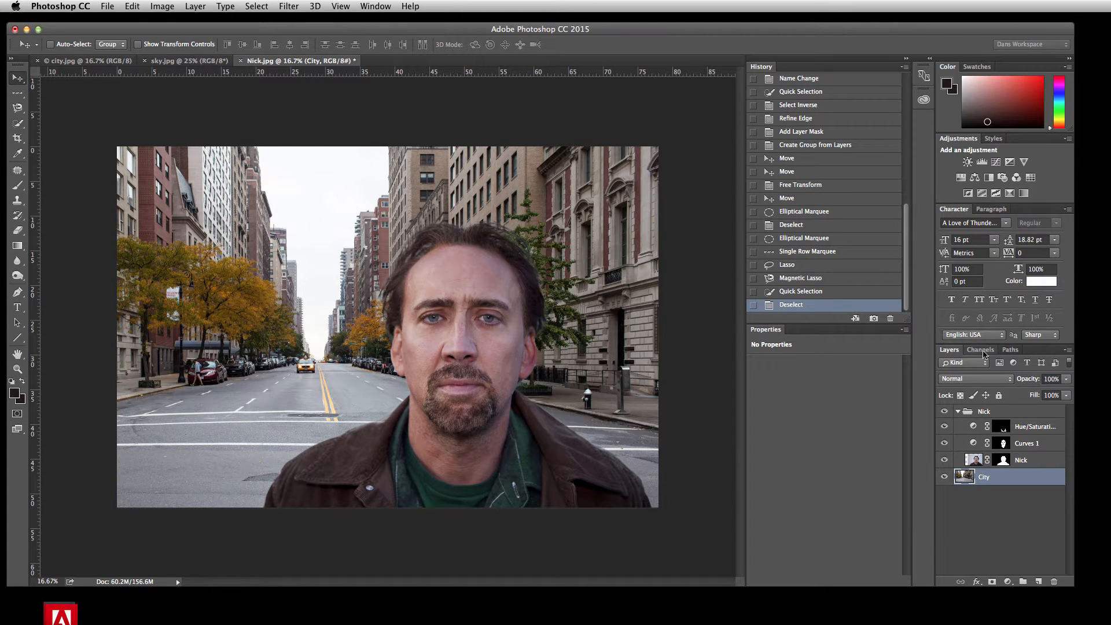
Step: Examine the image's red, green and blue channels one at a time, and return to the RGB composite
left_click(983, 352)
left_click(379, 5)
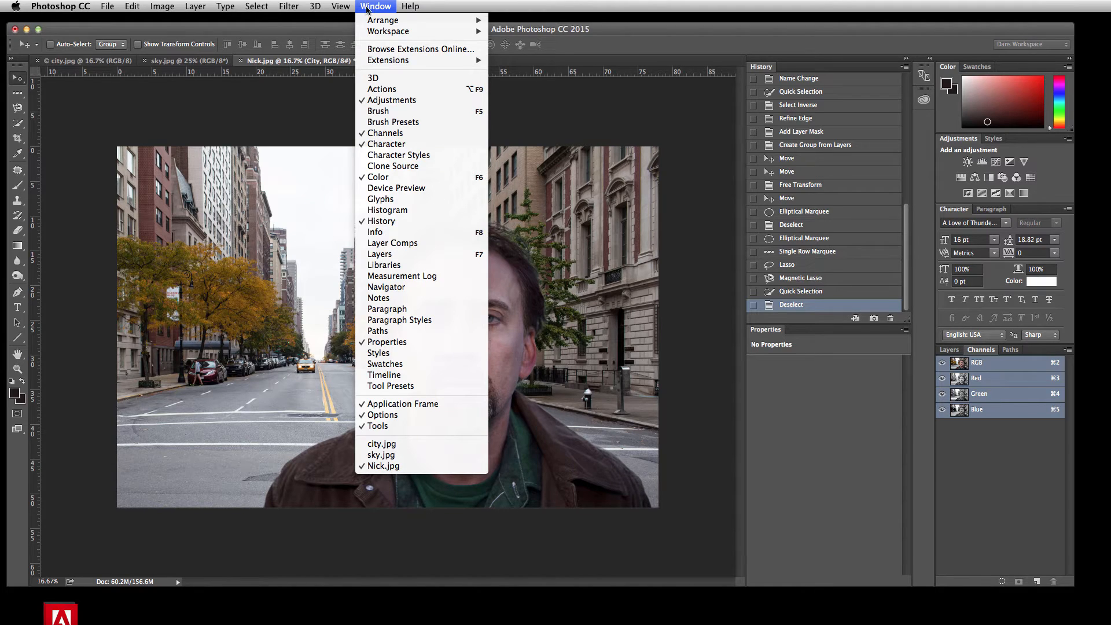
left_click(375, 132)
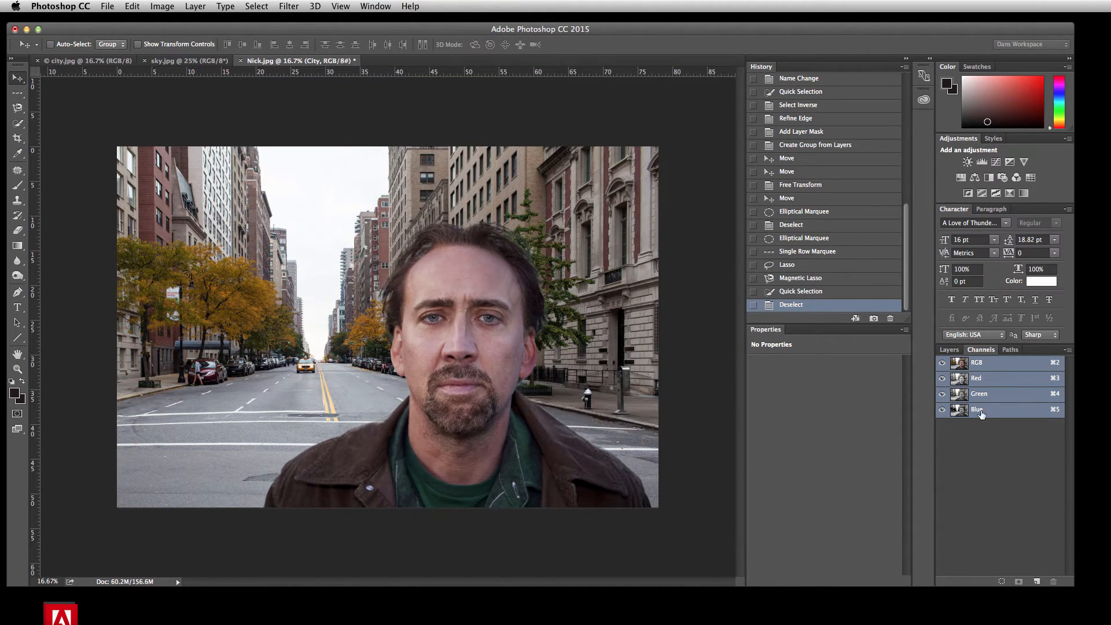
left_click(991, 382)
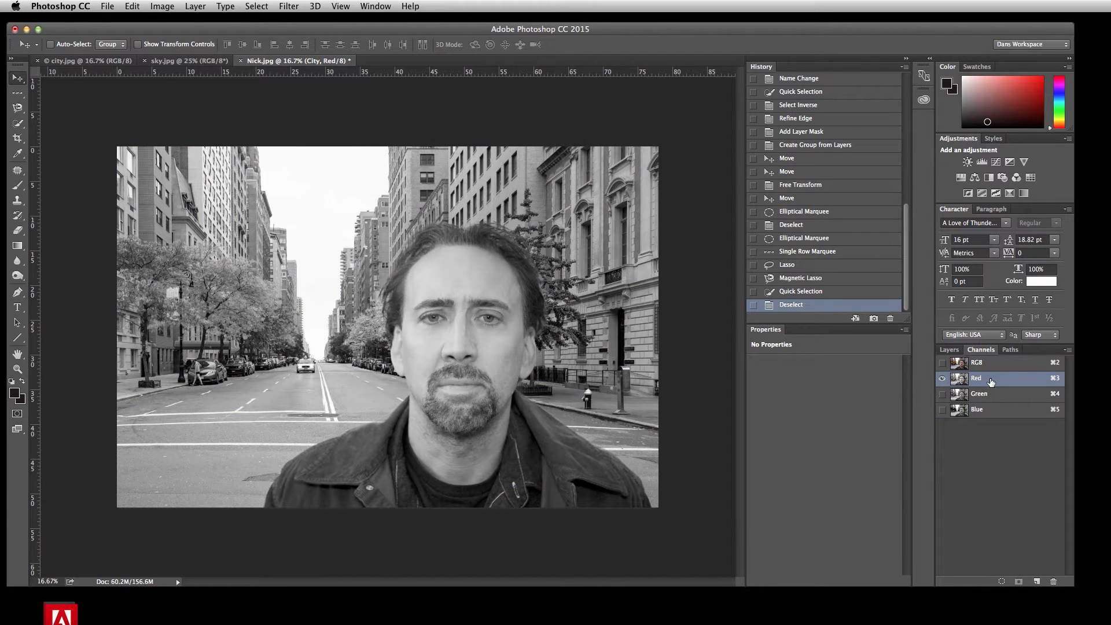
left_click(979, 396)
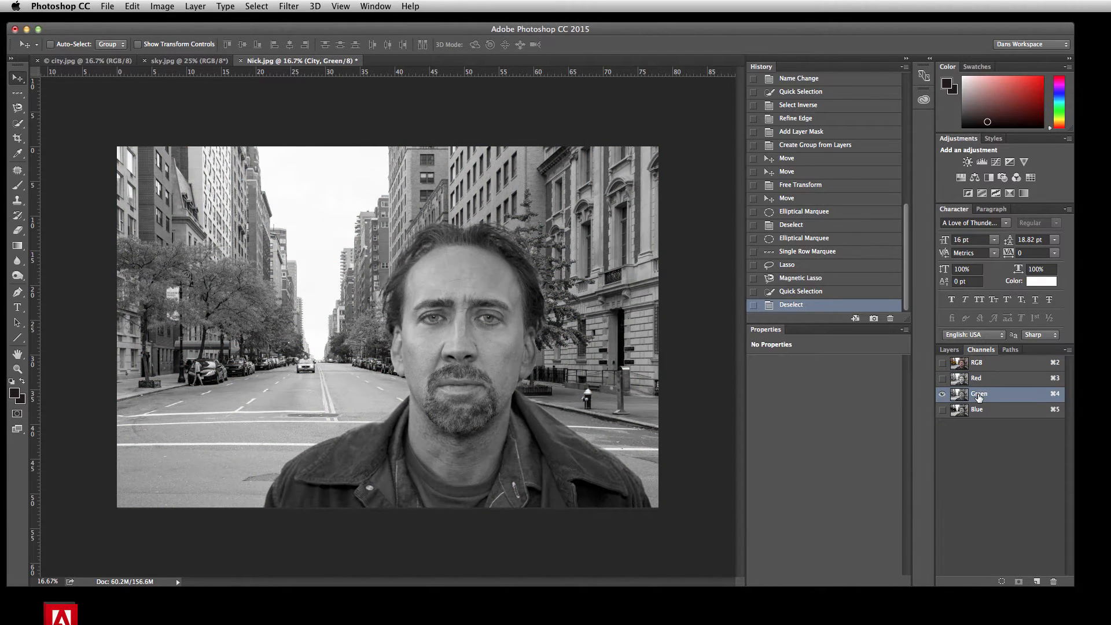
left_click(979, 412)
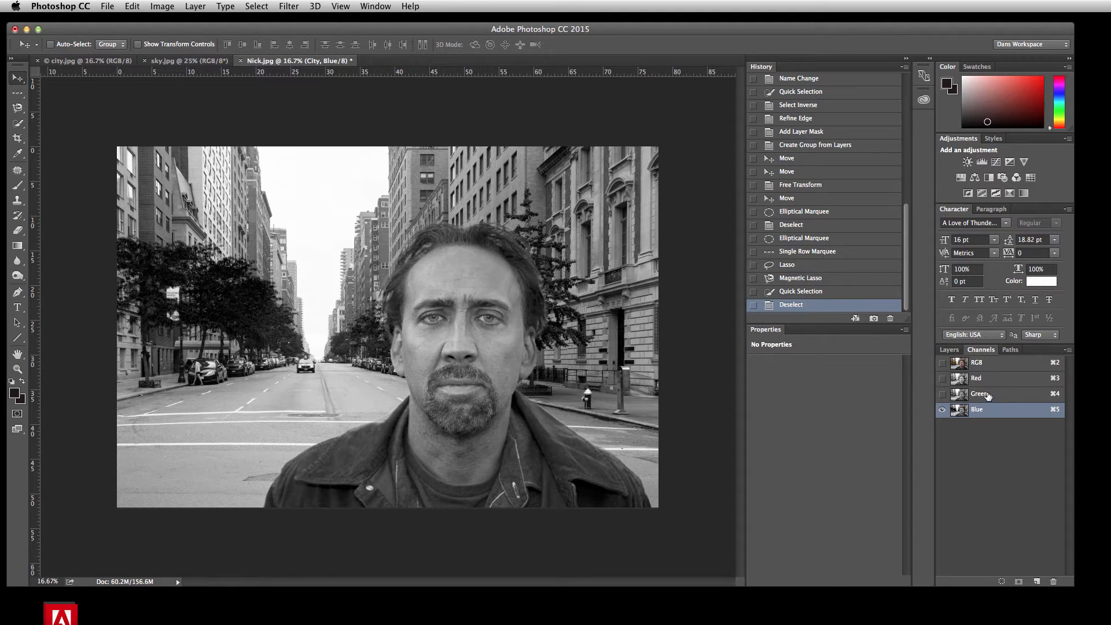
left_click(983, 363)
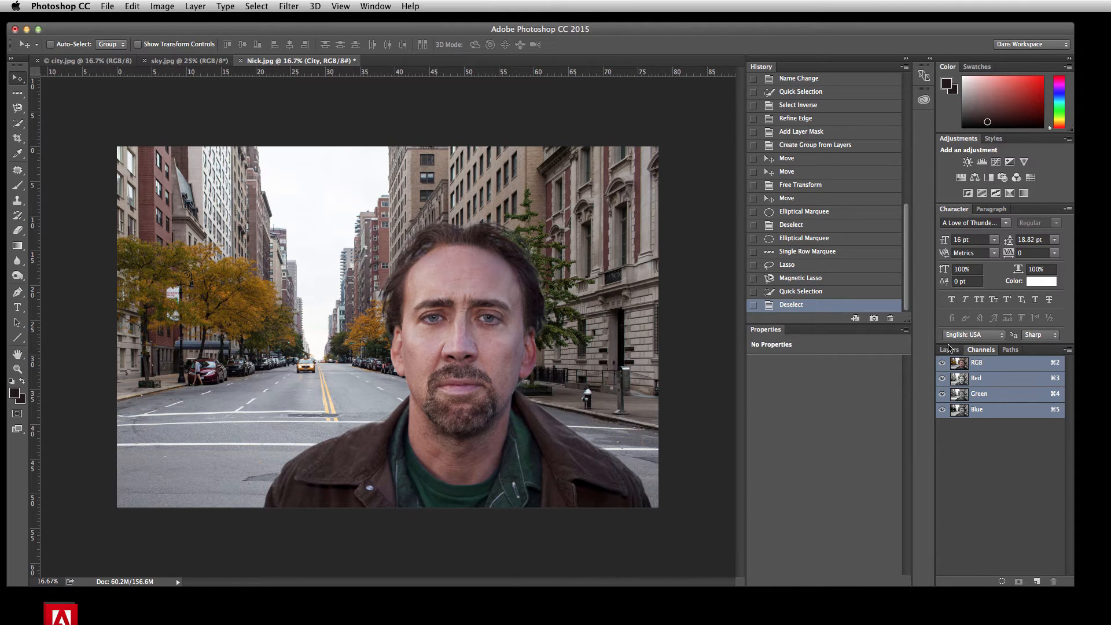
Step: Collapse the Nick layer group and hide the whole group so only the City layer shows
left_click(949, 350)
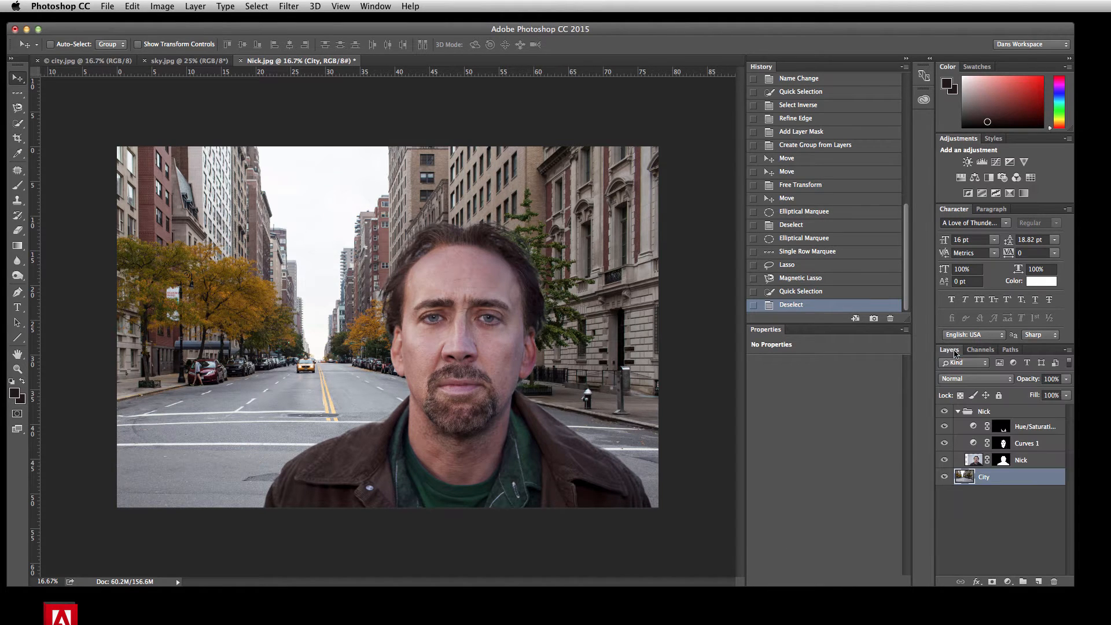
left_click(944, 460)
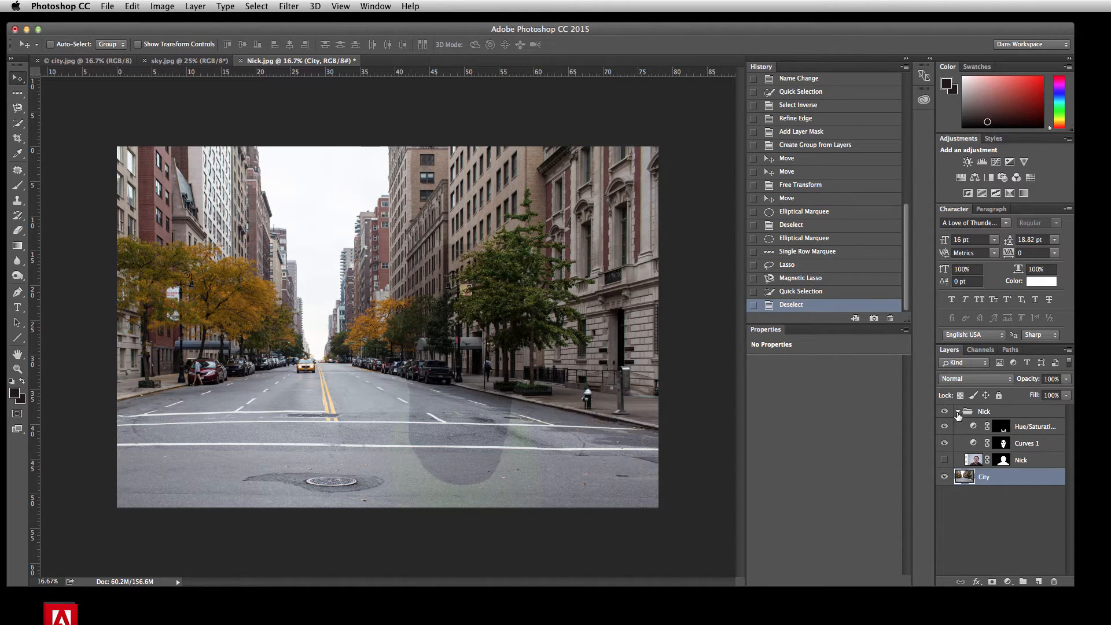
left_click(944, 459)
left_click(957, 411)
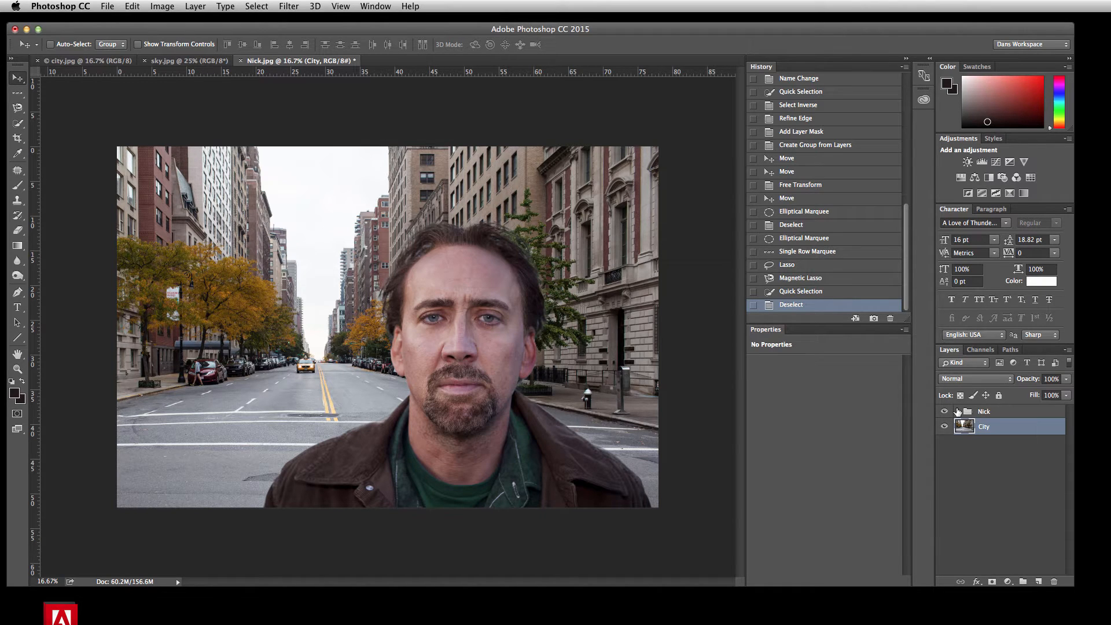
left_click(944, 411)
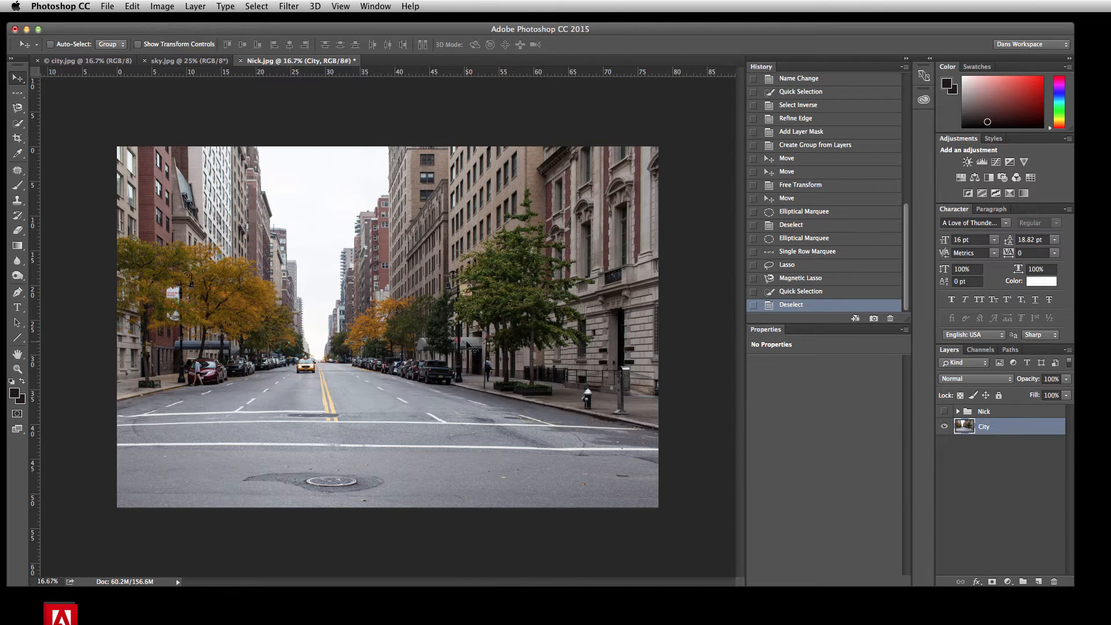
Step: Copy the sky image from sky.jpg into the Nick.jpg composition as a layer above City
left_click(167, 60)
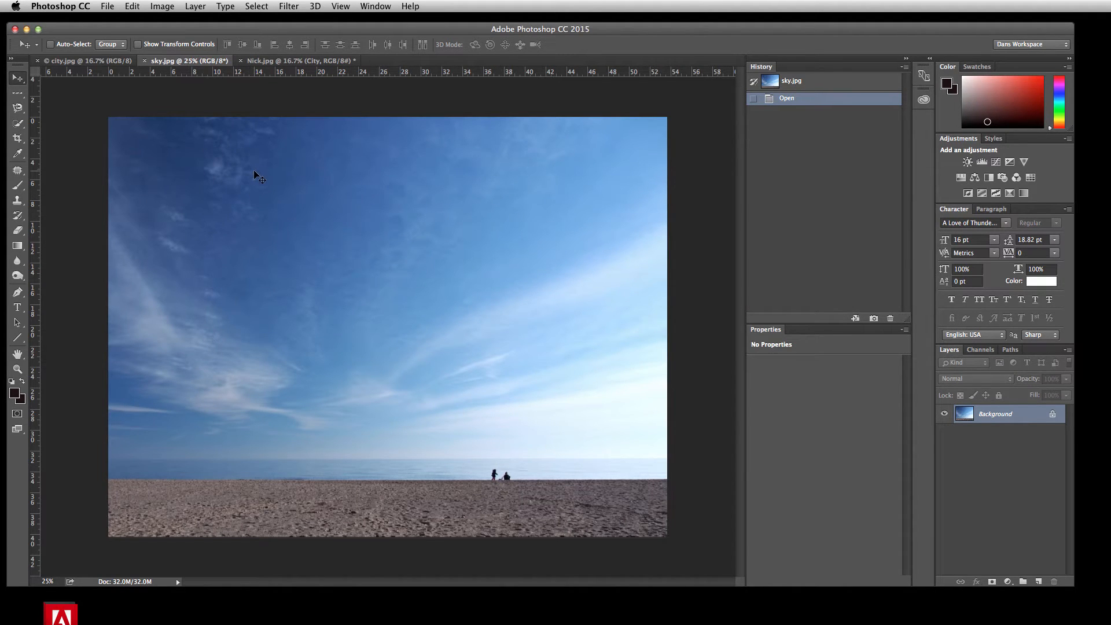
left_click(271, 61)
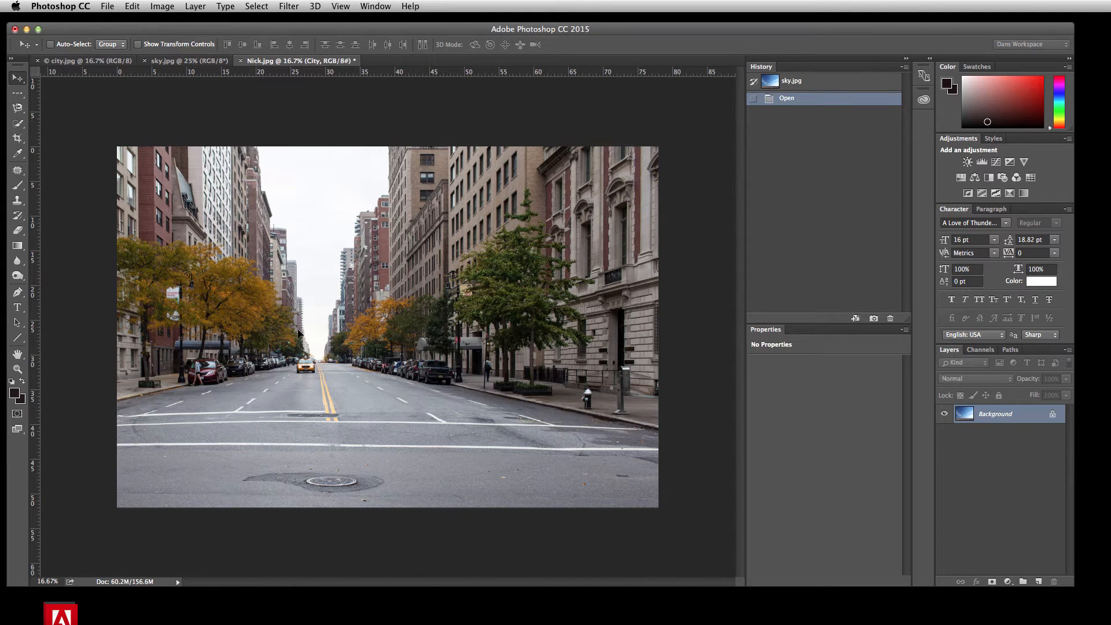
left_click_drag(299, 333, 314, 319)
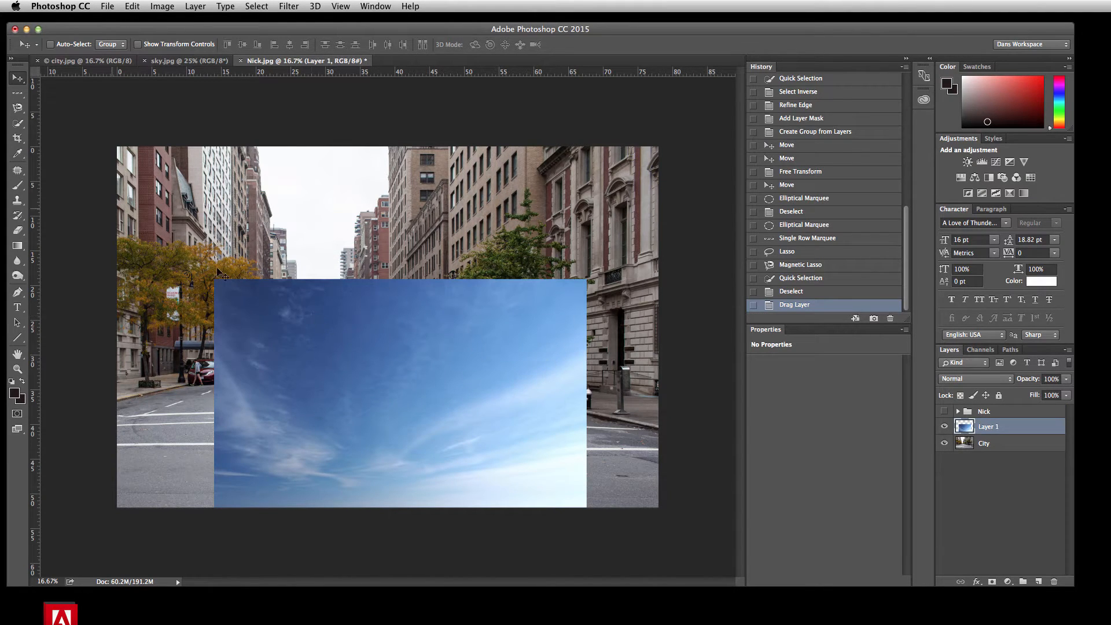
Step: Save the composition on the Desktop as a layered Photoshop file named Selections.psd with maximized compatibility
left_click(108, 7)
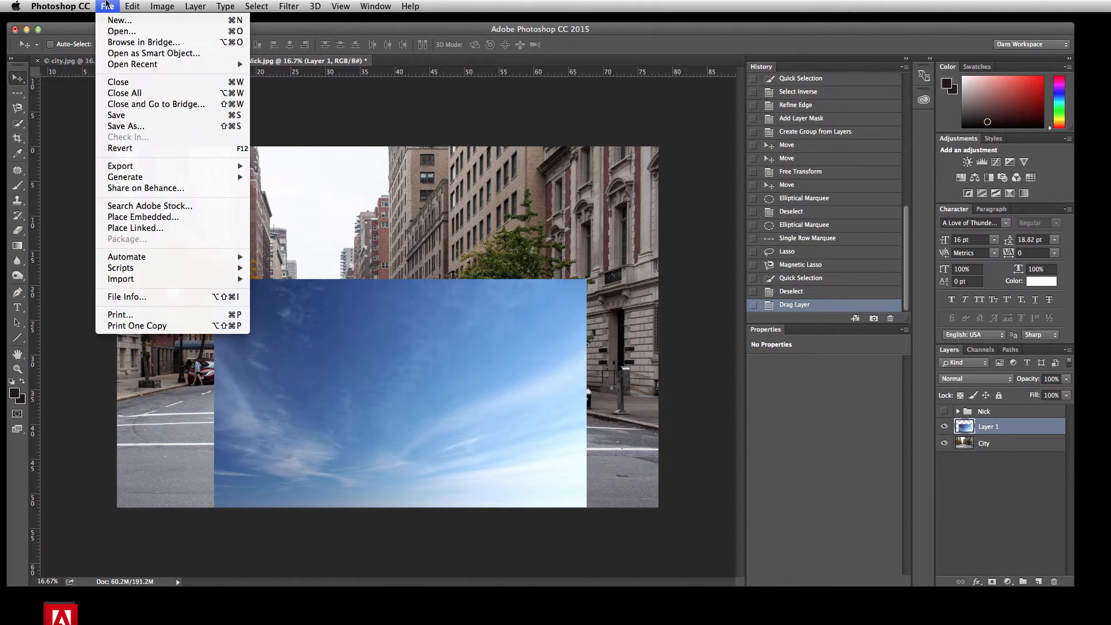
left_click(129, 139)
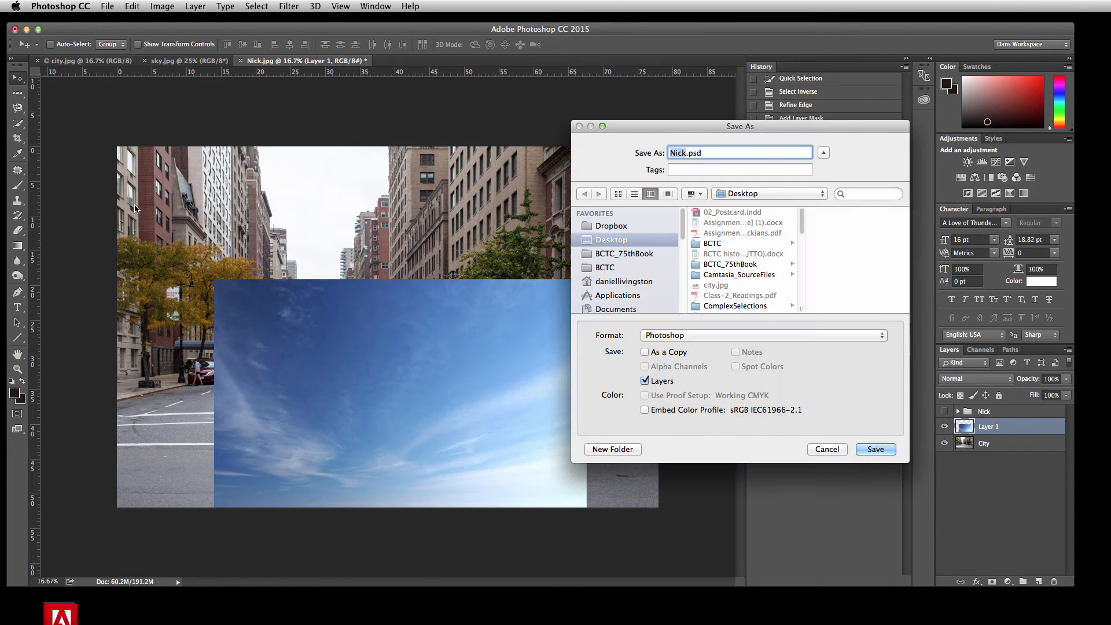
type("Selections")
left_click(874, 449)
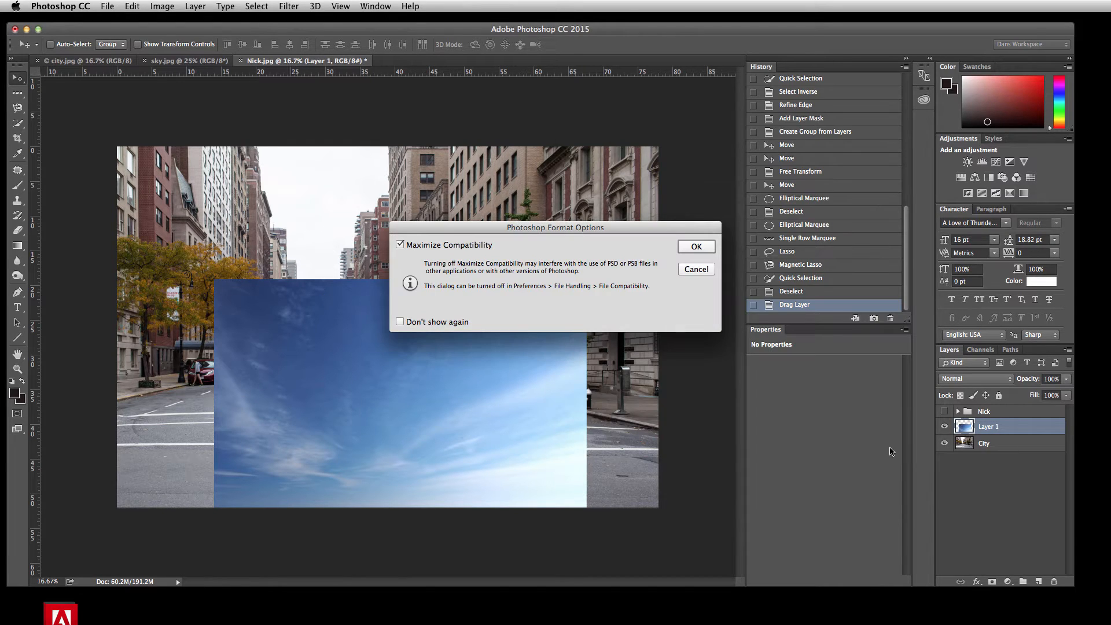
left_click(696, 246)
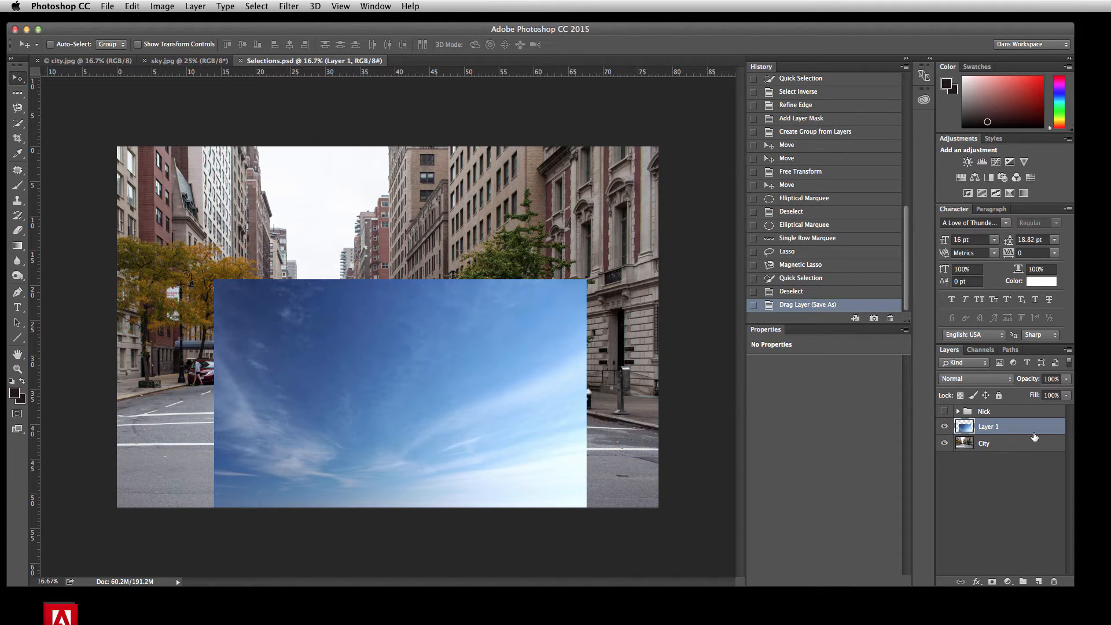
Step: Rename Layer 1 to "sky" and move it up to cover the sky area between the buildings
double_click(990, 427)
type("S")
key("Return")
left_click_drag(451, 397, 377, 238)
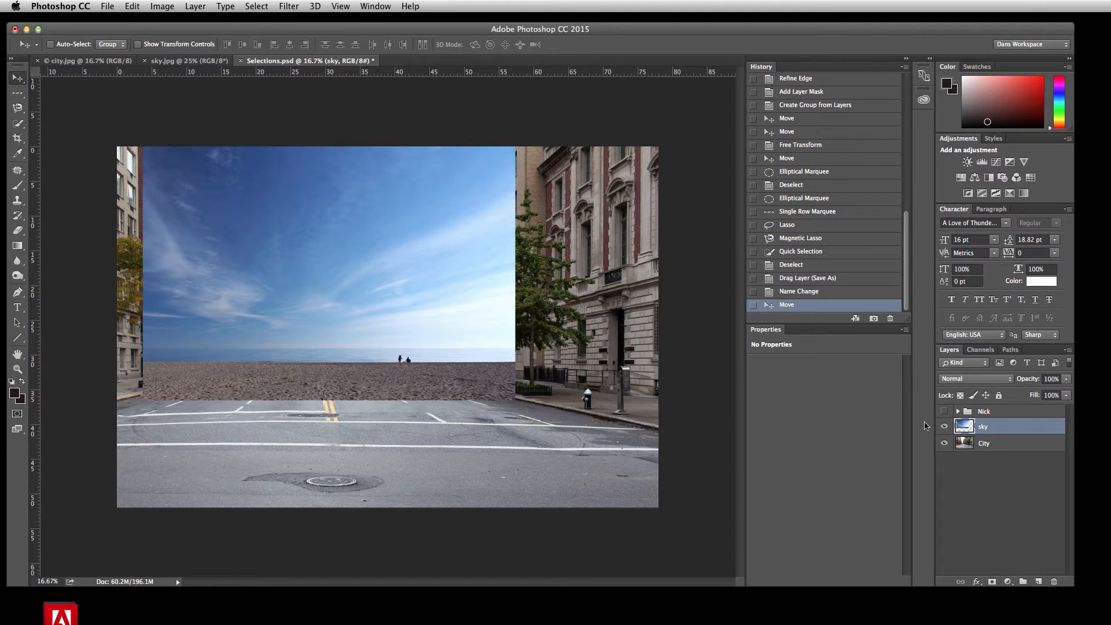
Step: Hide the sky layer and display the channels of the City layer
left_click(945, 428)
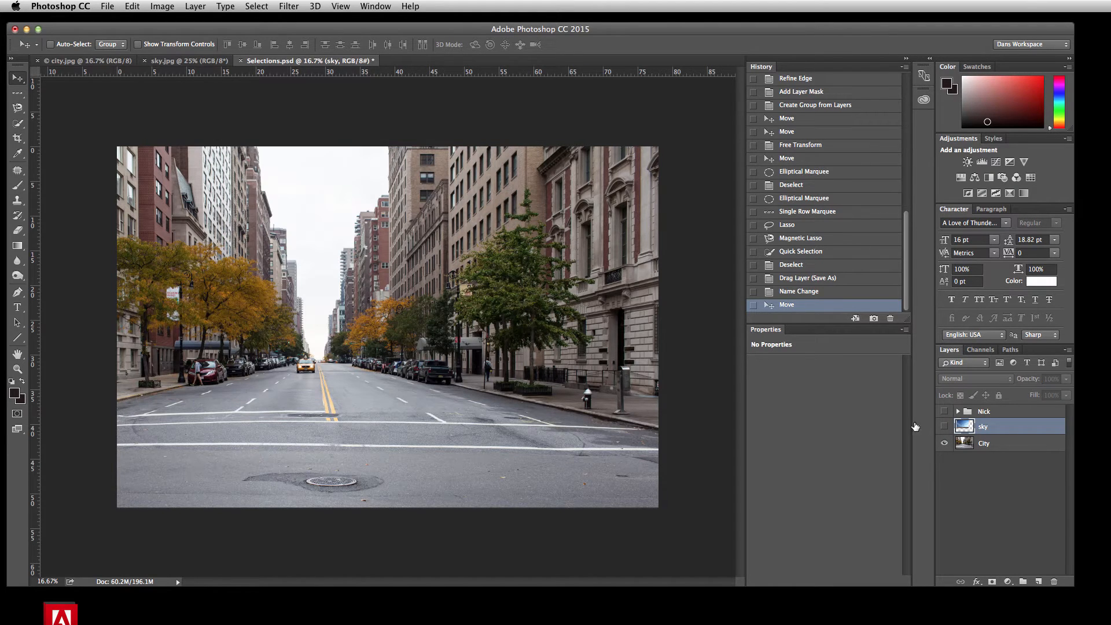
left_click(997, 448)
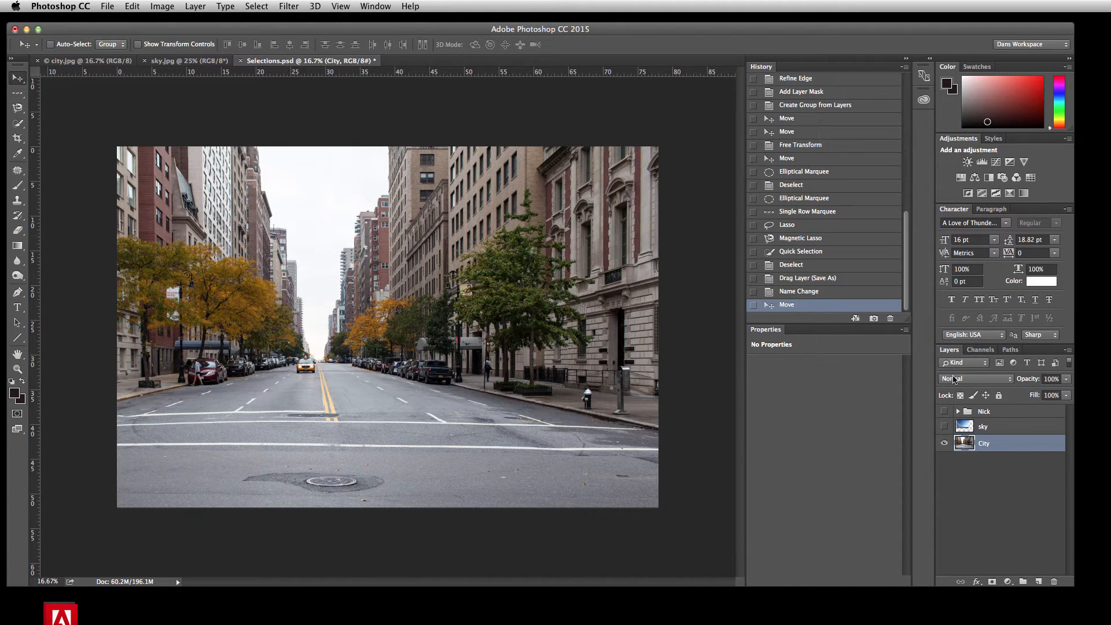
left_click(980, 350)
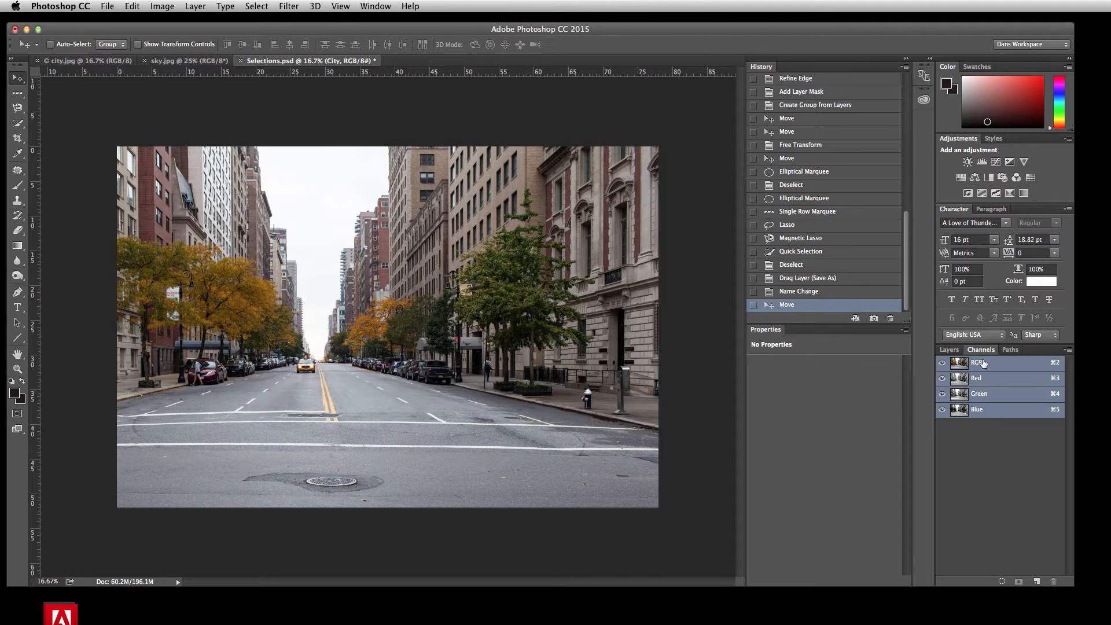
Step: Compare the City layer's red, green and blue channels for sky contrast, and duplicate the Blue channel
left_click(977, 380)
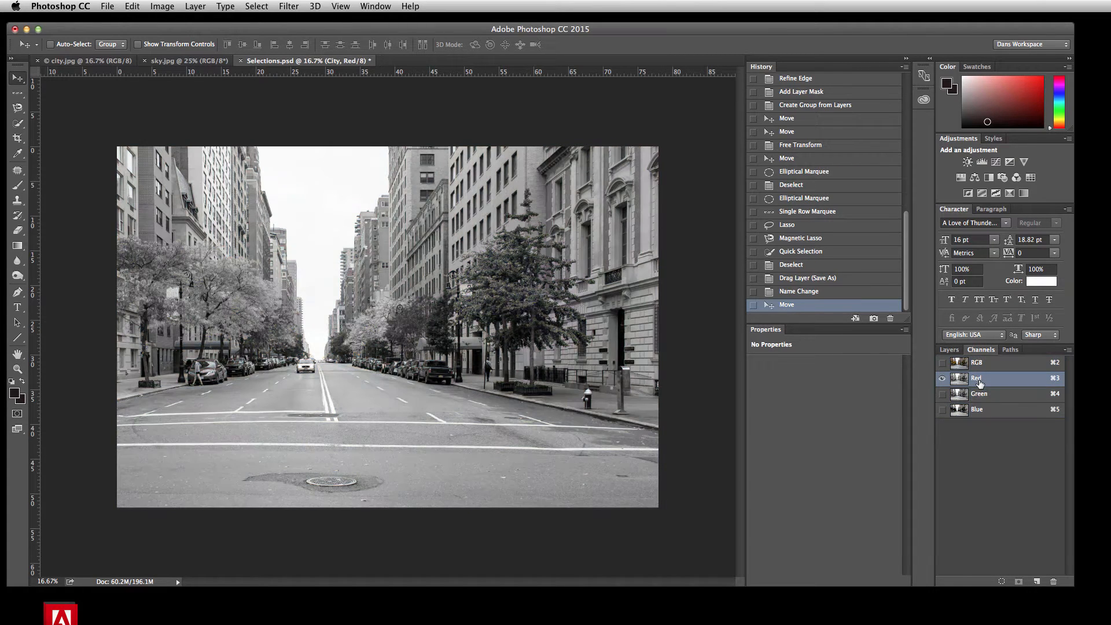
left_click(993, 398)
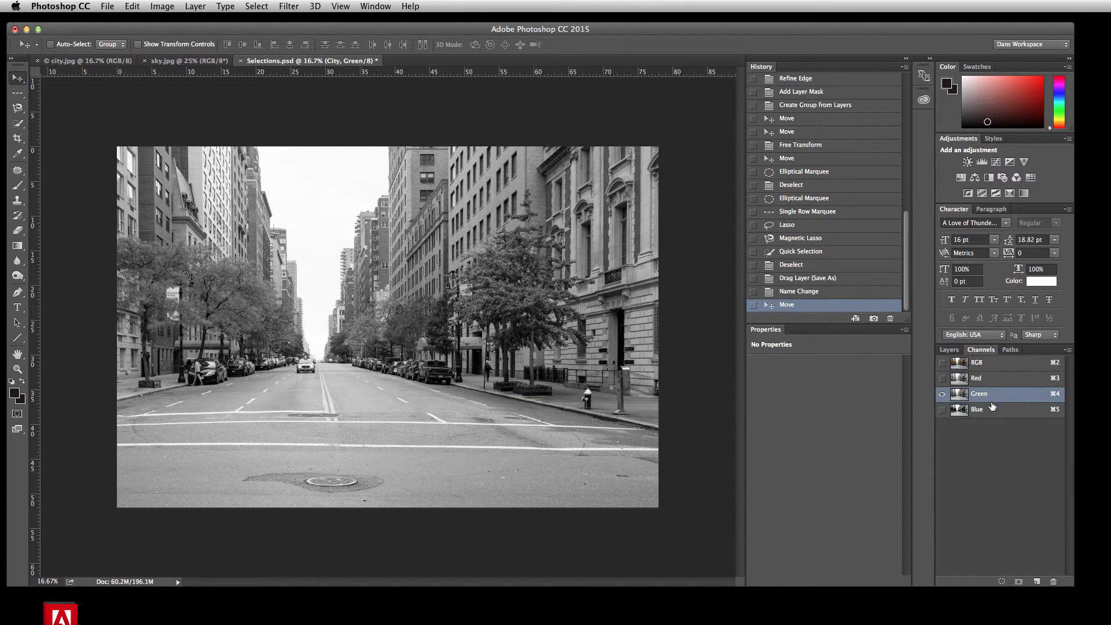
left_click(994, 411)
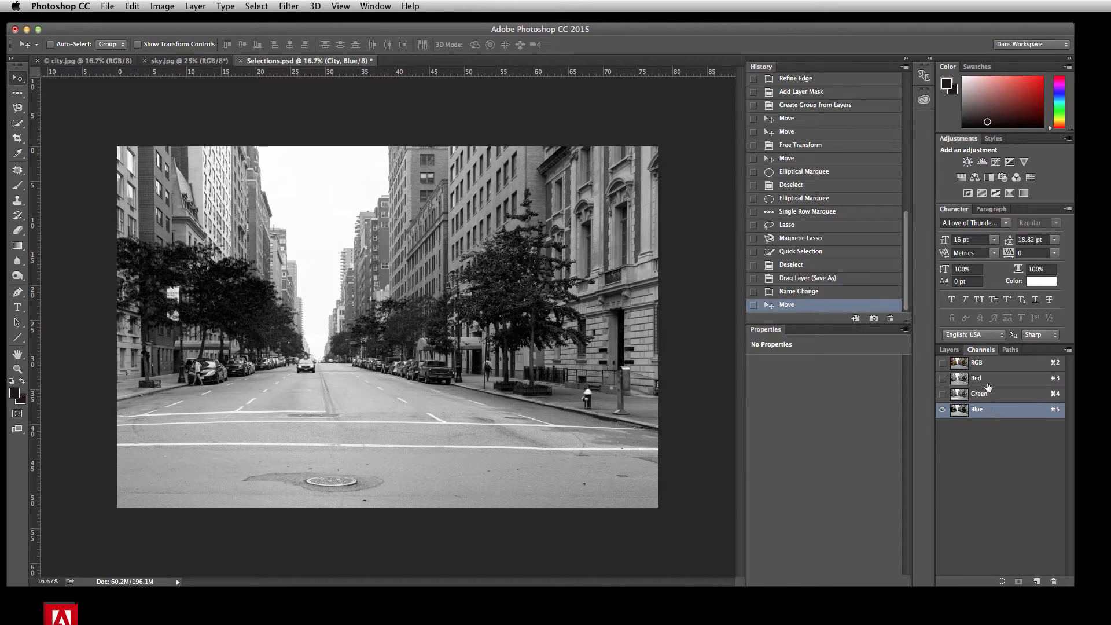
left_click(986, 391)
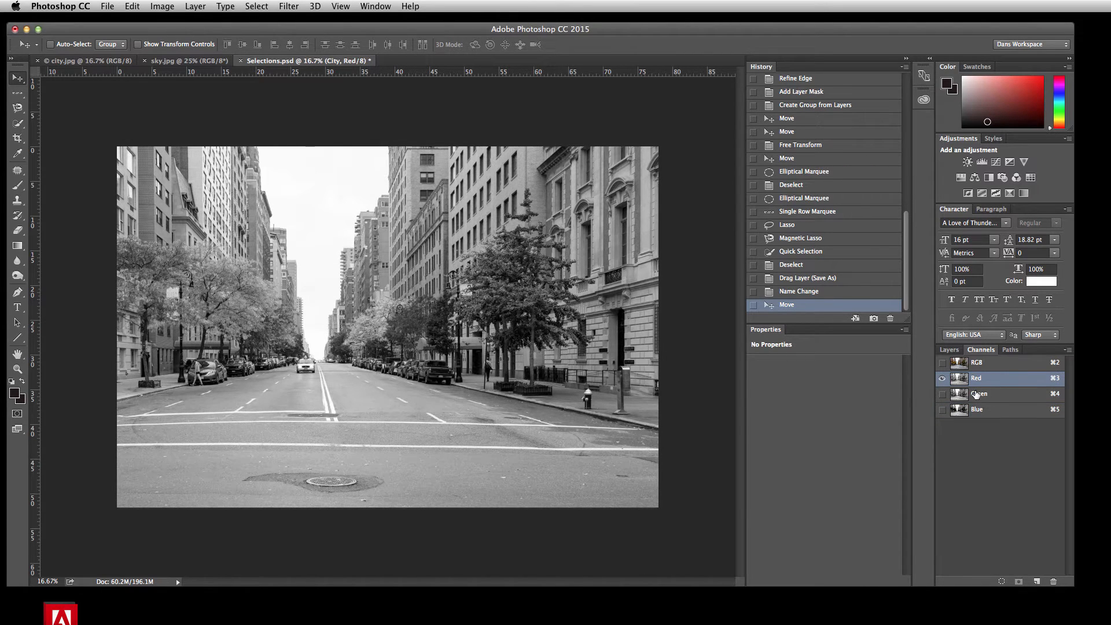
left_click(984, 409)
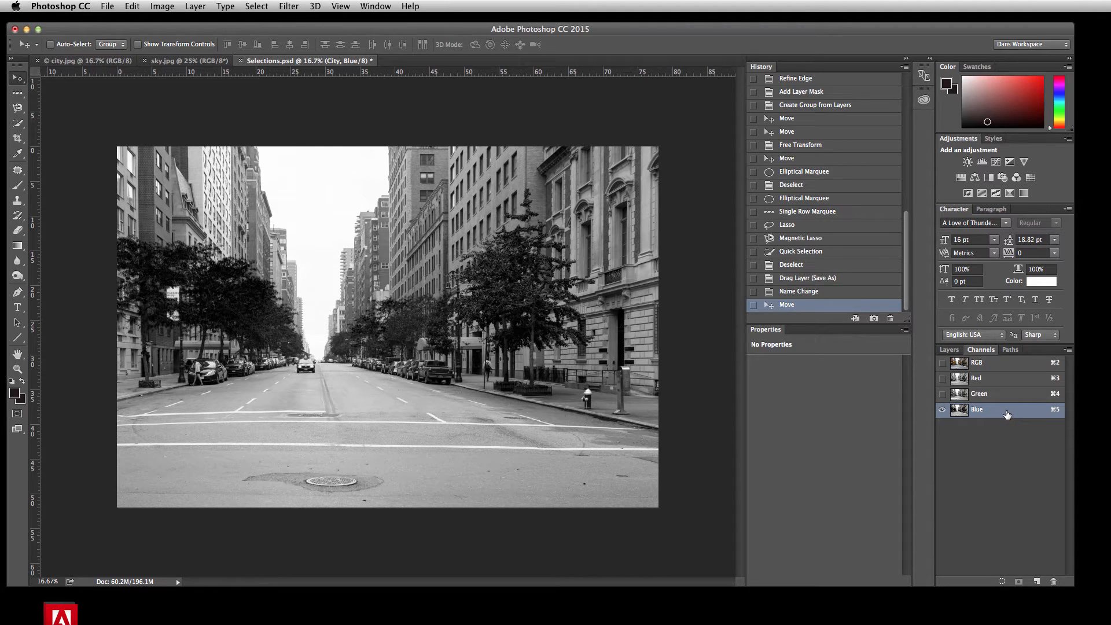
left_click_drag(1007, 414, 1036, 581)
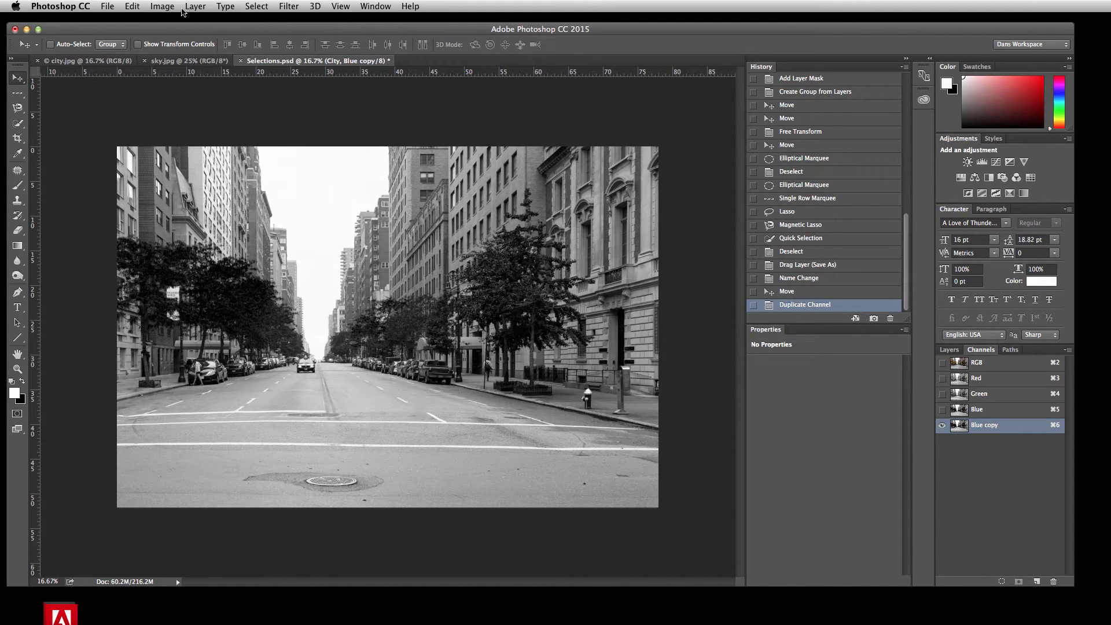
left_click(163, 6)
mouse_move(167, 38)
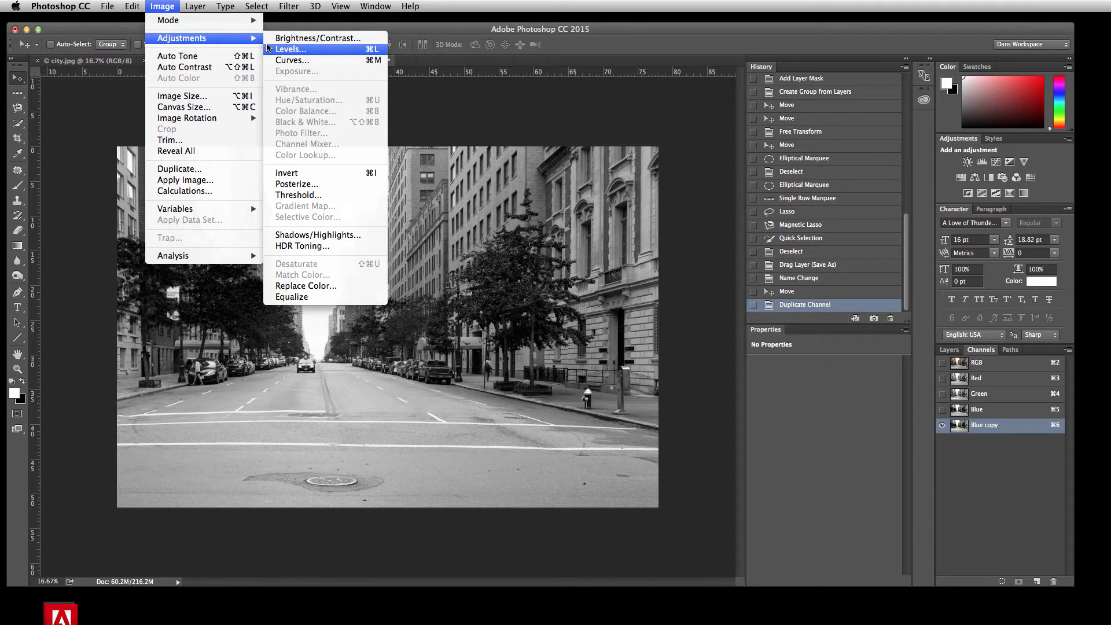
left_click(291, 51)
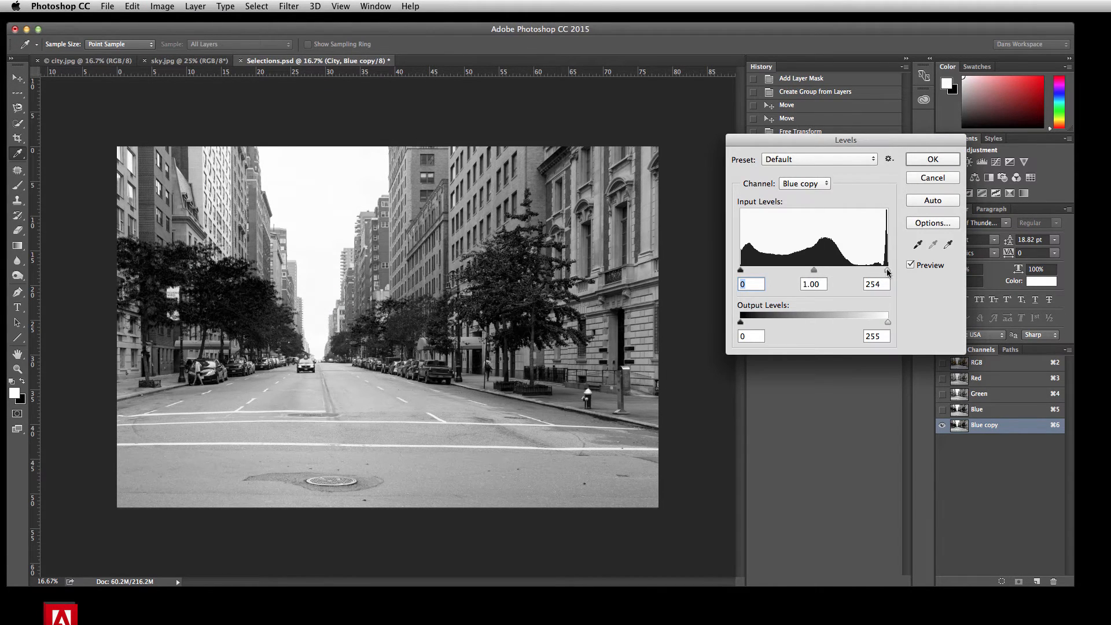
left_click_drag(888, 273, 861, 271)
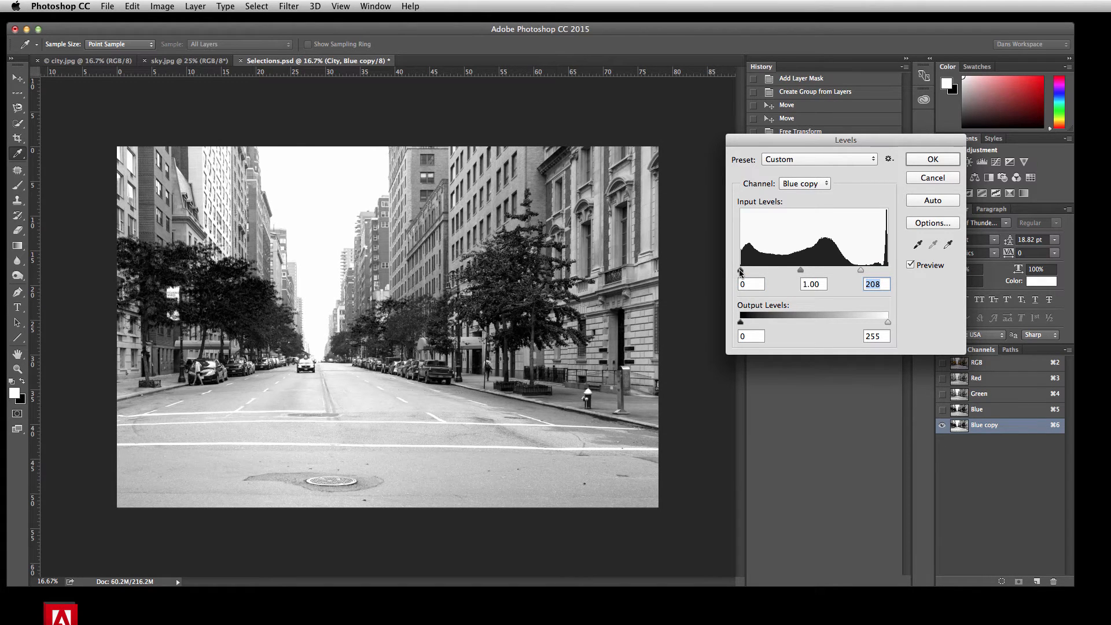
left_click_drag(740, 271, 785, 269)
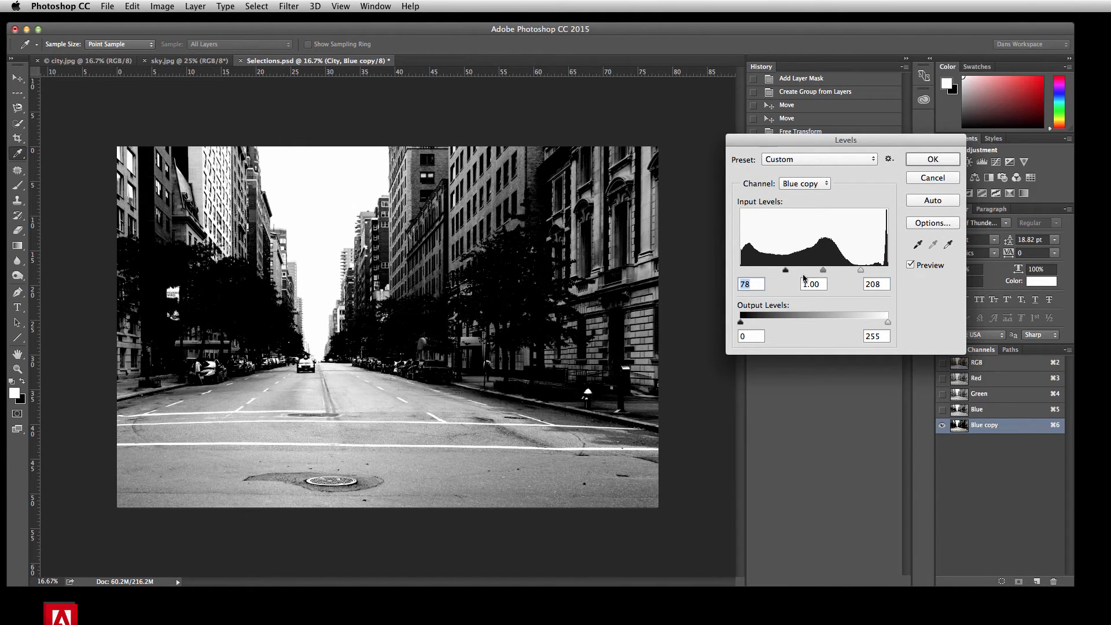
left_click(932, 178)
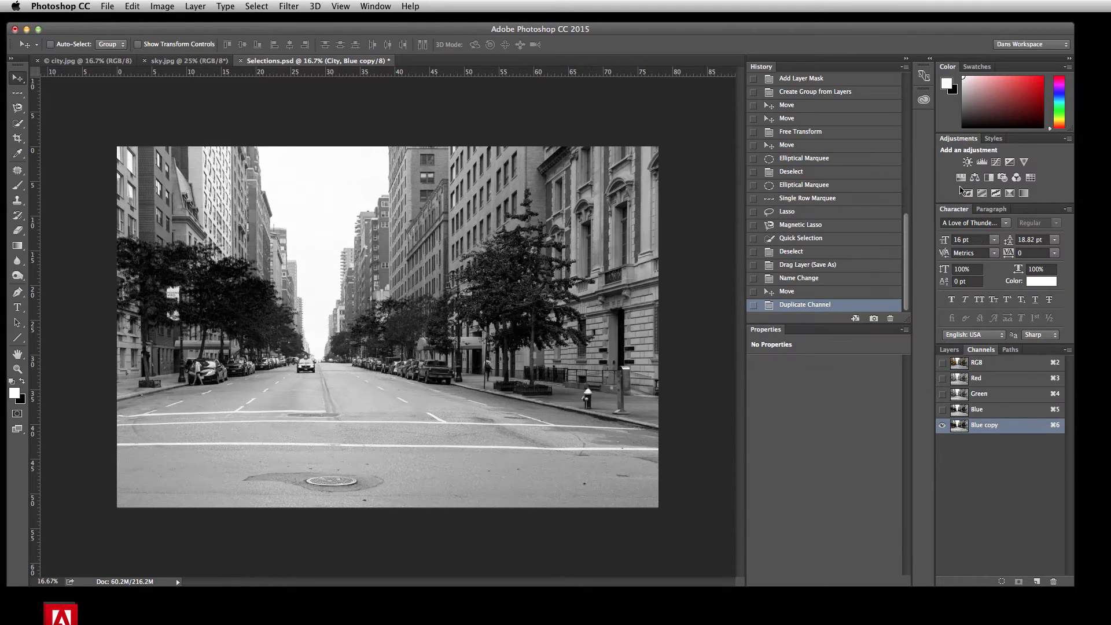
Step: Apply a Threshold adjustment with a level of 246 to the Blue copy channel
left_click(154, 5)
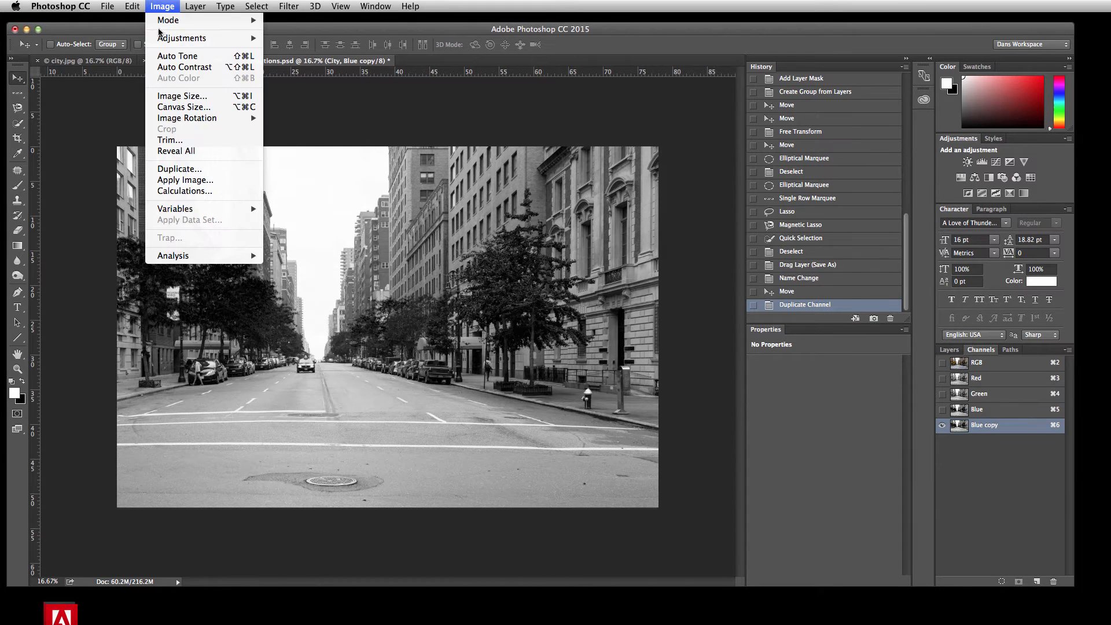
mouse_move(162, 37)
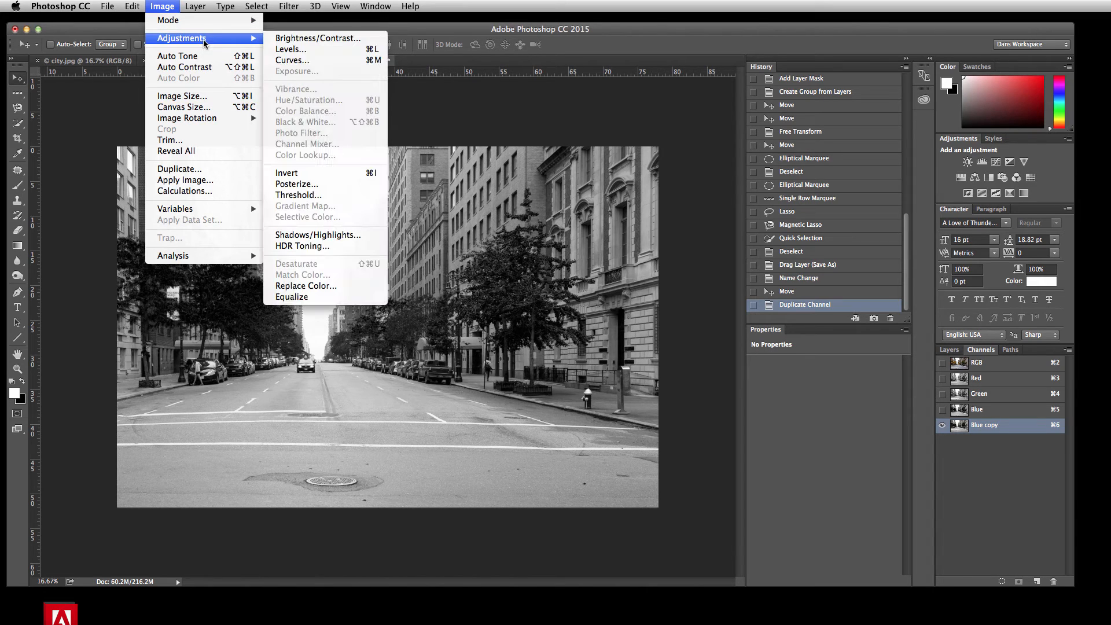
left_click(315, 195)
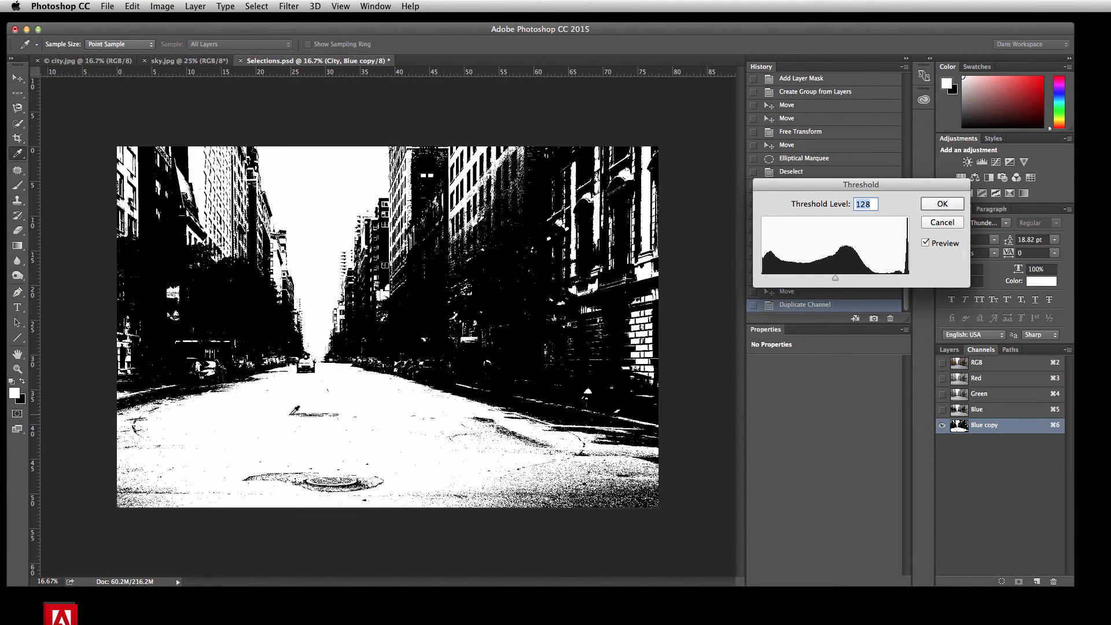
left_click_drag(837, 282, 893, 280)
left_click_drag(895, 279, 902, 278)
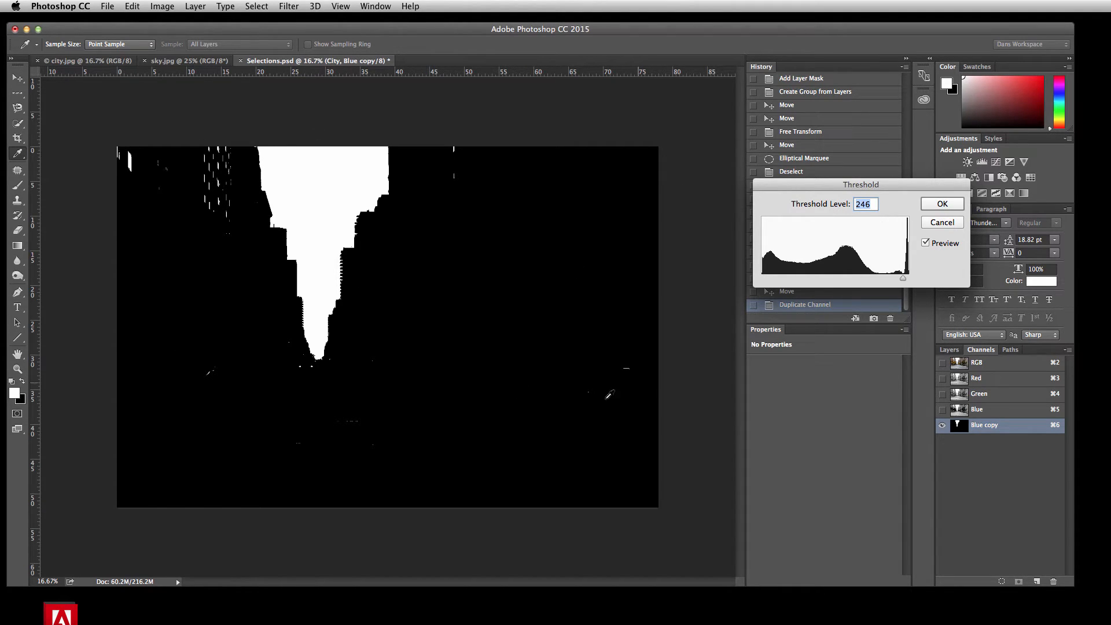
left_click(937, 203)
key("v")
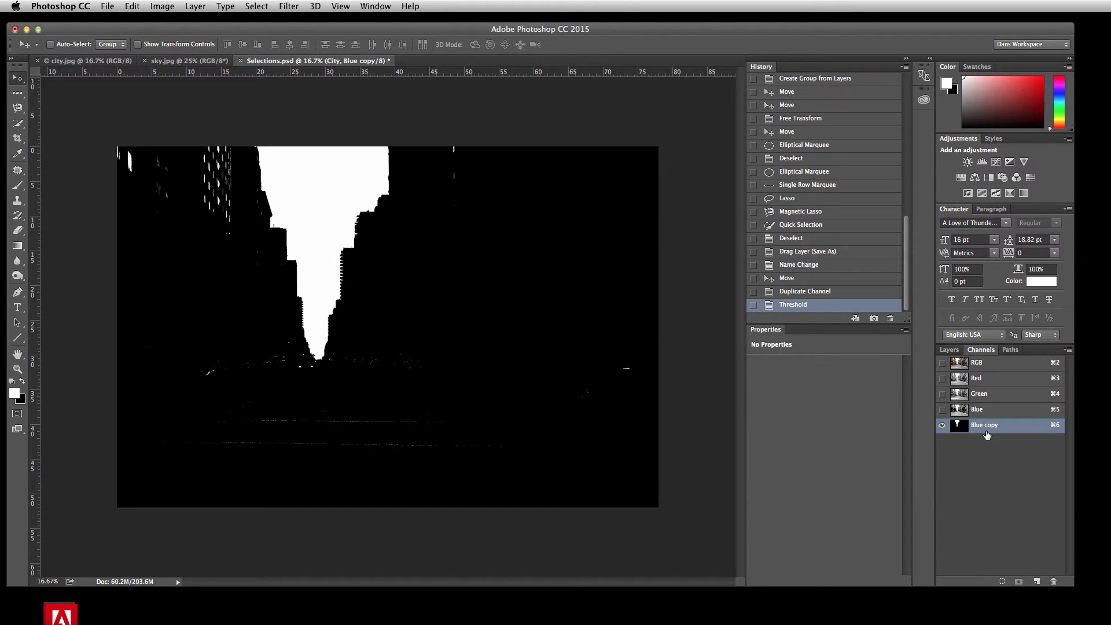
Step: Paint over the stray white specks outside the sky area of the Blue copy channel with a 127 px black brush
left_click(16, 187)
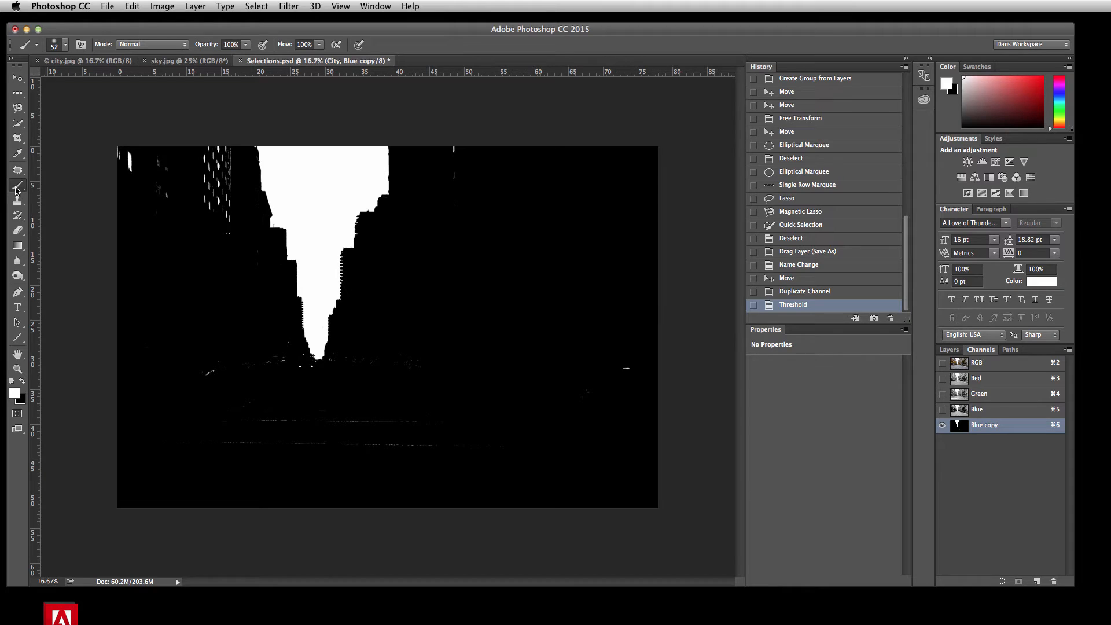
left_click(23, 382)
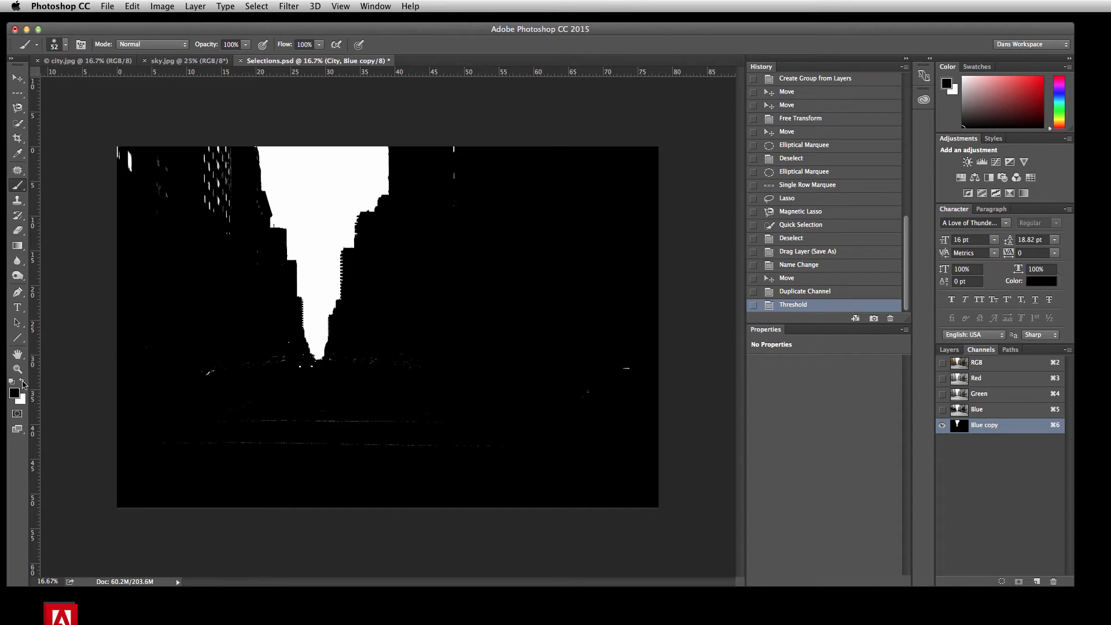
left_click(66, 45)
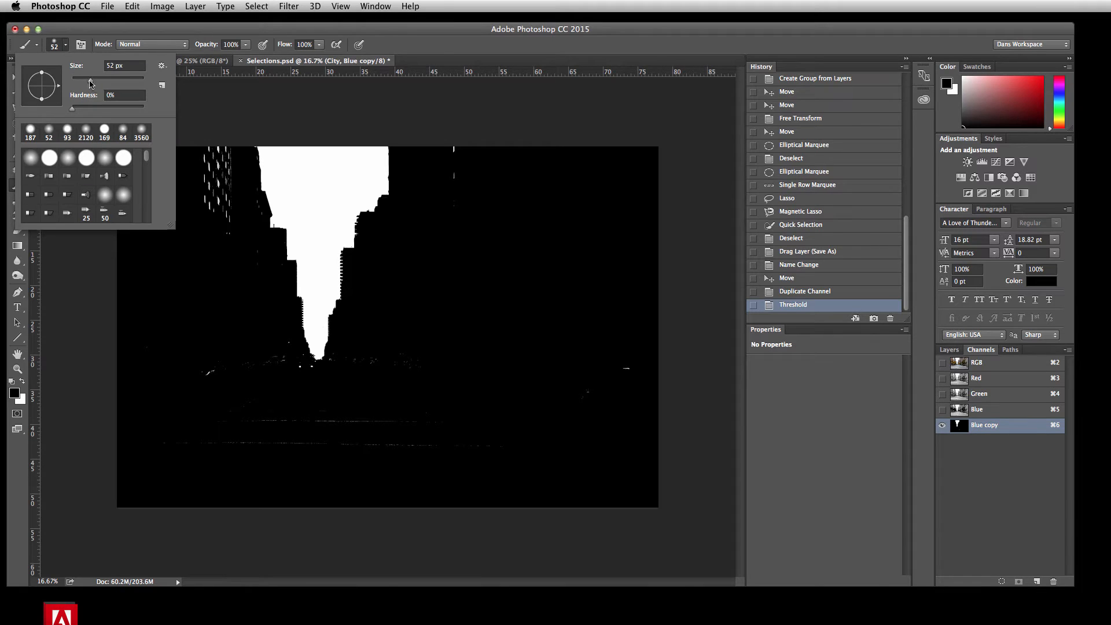
mouse_move(90, 84)
left_mouse_down()
mouse_move(114, 82)
mouse_move(76, 108)
mouse_move(142, 110)
left_mouse_up()
mouse_move(225, 141)
left_mouse_down()
mouse_move(227, 209)
mouse_move(223, 152)
mouse_move(199, 182)
mouse_move(204, 159)
mouse_move(225, 217)
left_mouse_up()
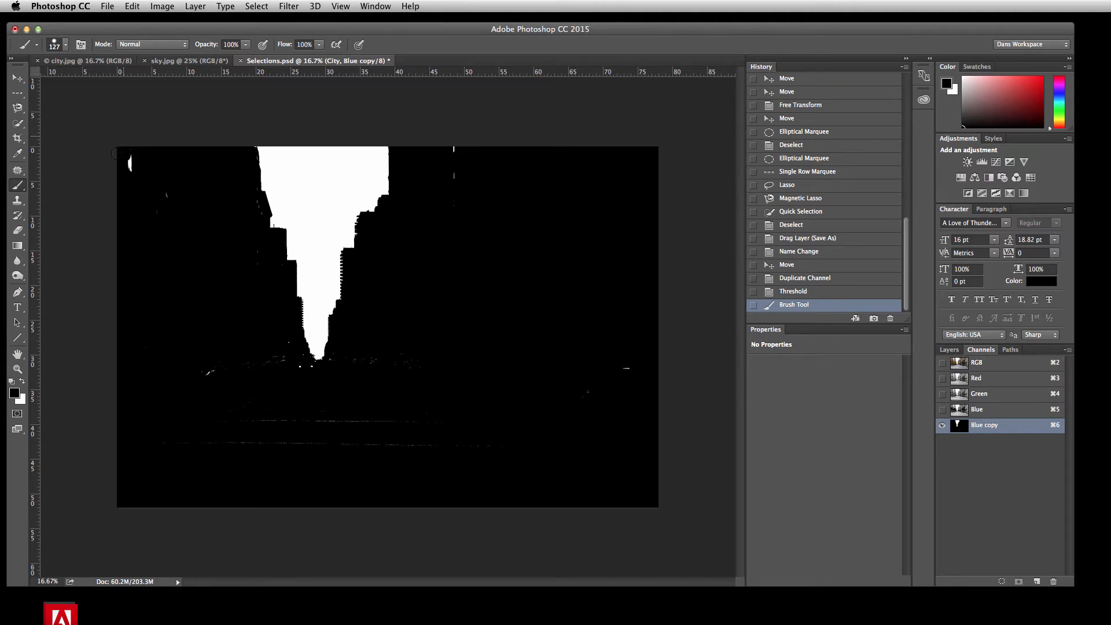
left_click(157, 210)
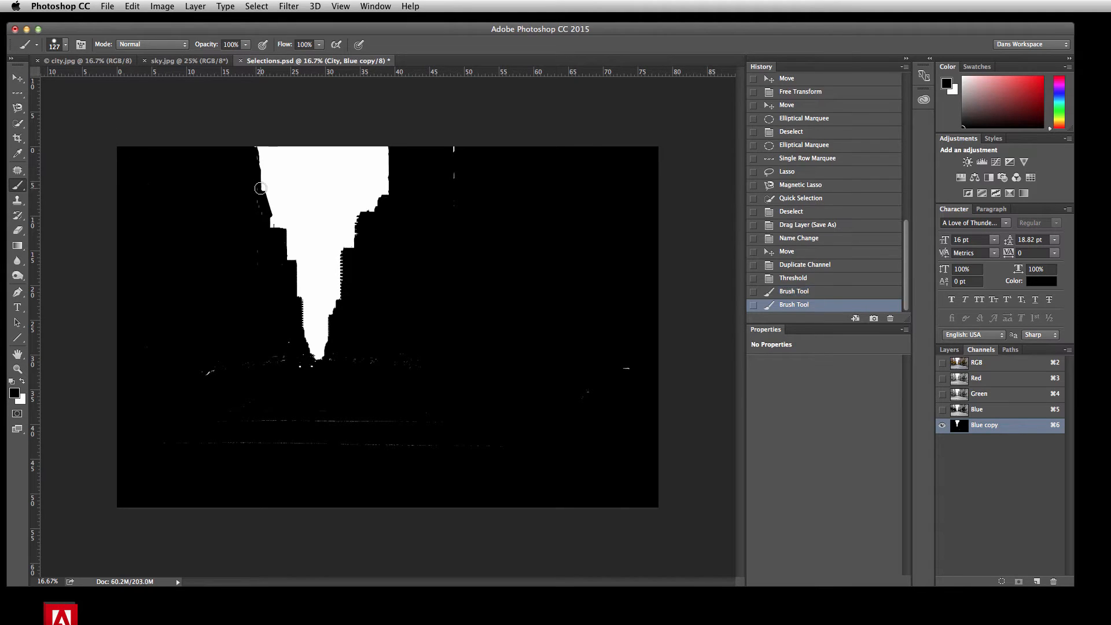
left_click(255, 260)
left_click(281, 286)
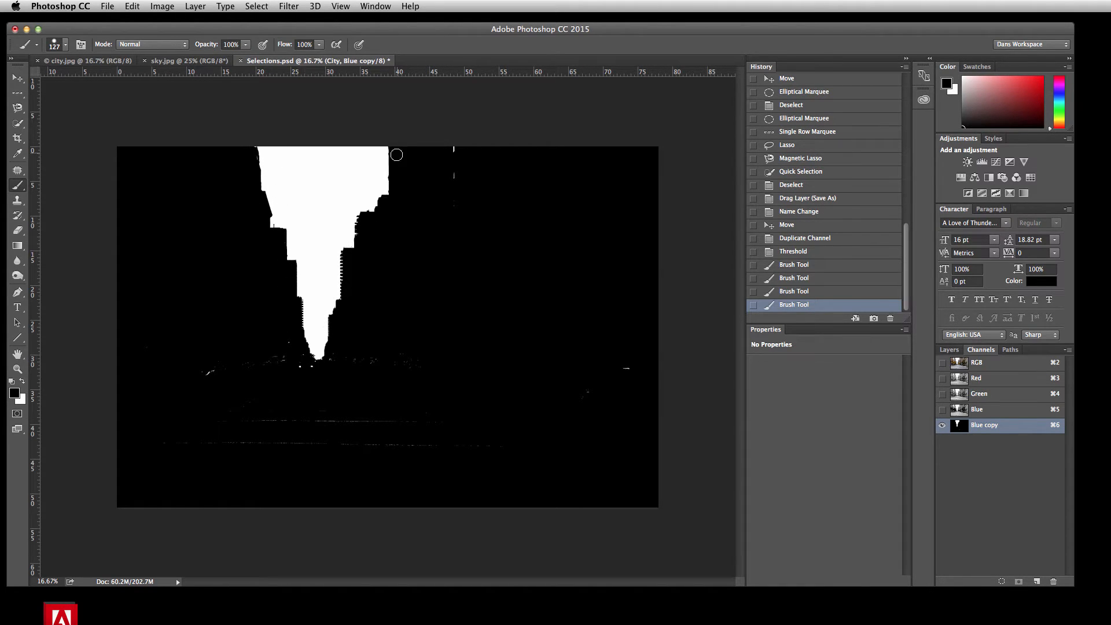
left_click_drag(454, 171, 449, 217)
mouse_move(600, 368)
left_mouse_down()
mouse_move(628, 362)
mouse_move(583, 411)
mouse_move(565, 413)
mouse_move(455, 369)
mouse_move(405, 368)
mouse_move(442, 359)
mouse_move(334, 356)
mouse_move(307, 365)
left_mouse_up()
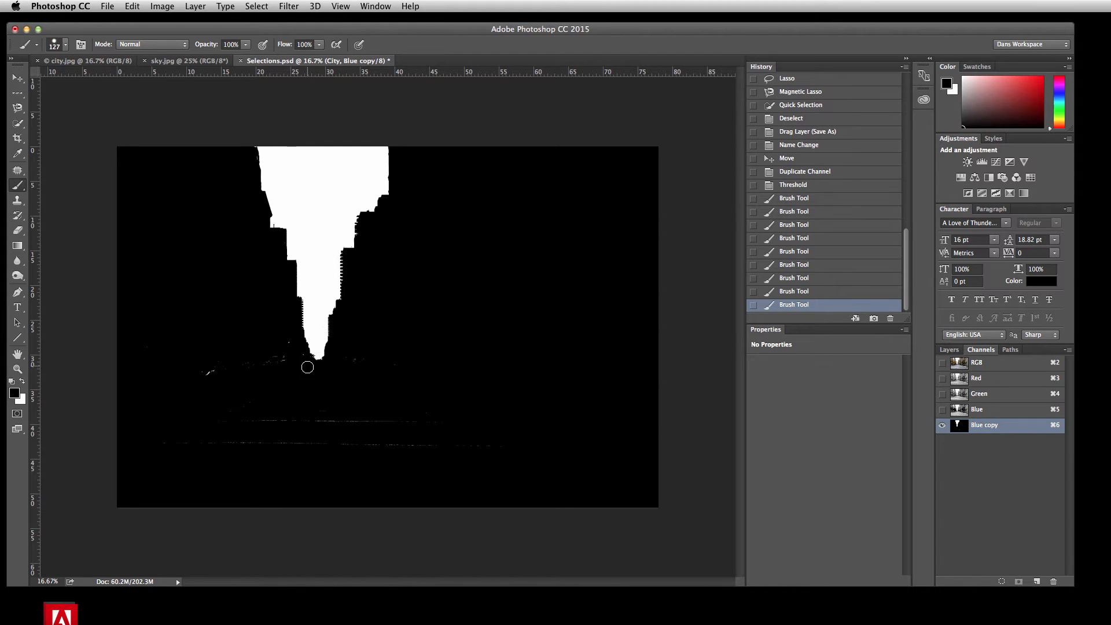
mouse_move(173, 383)
left_mouse_down()
mouse_move(237, 365)
mouse_move(301, 378)
mouse_move(354, 366)
mouse_move(346, 358)
mouse_move(395, 371)
mouse_move(441, 413)
mouse_move(213, 424)
mouse_move(263, 395)
mouse_move(215, 362)
mouse_move(157, 346)
mouse_move(142, 371)
left_mouse_up()
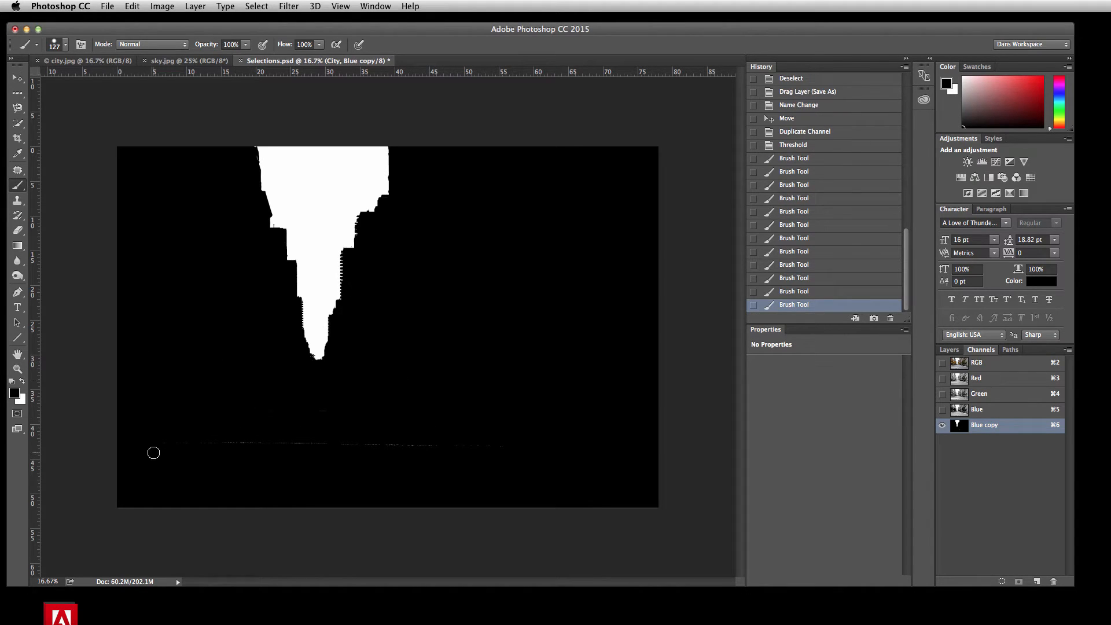
left_click_drag(154, 452, 523, 450)
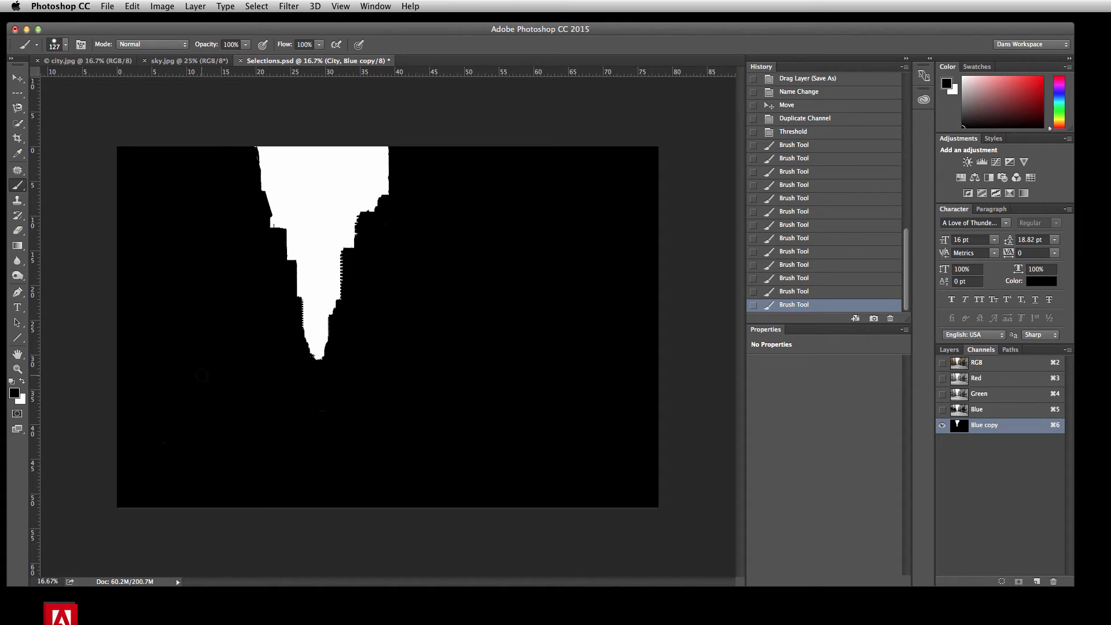
Step: Switch the brush color to white and dab over the sky area of the Blue copy channel
left_click(25, 383)
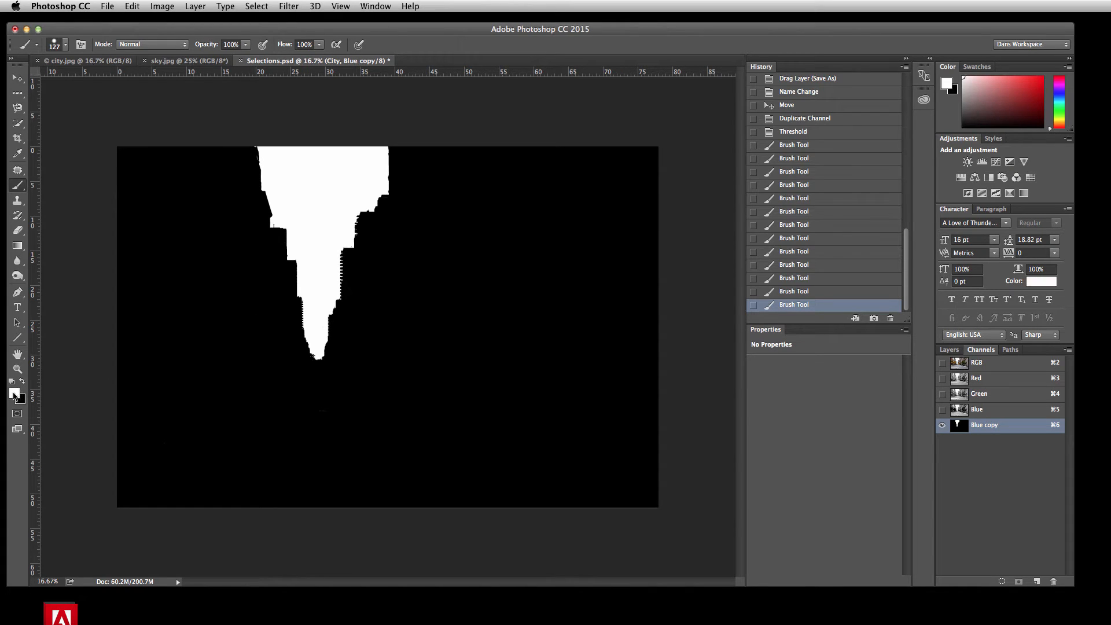
left_click(349, 145)
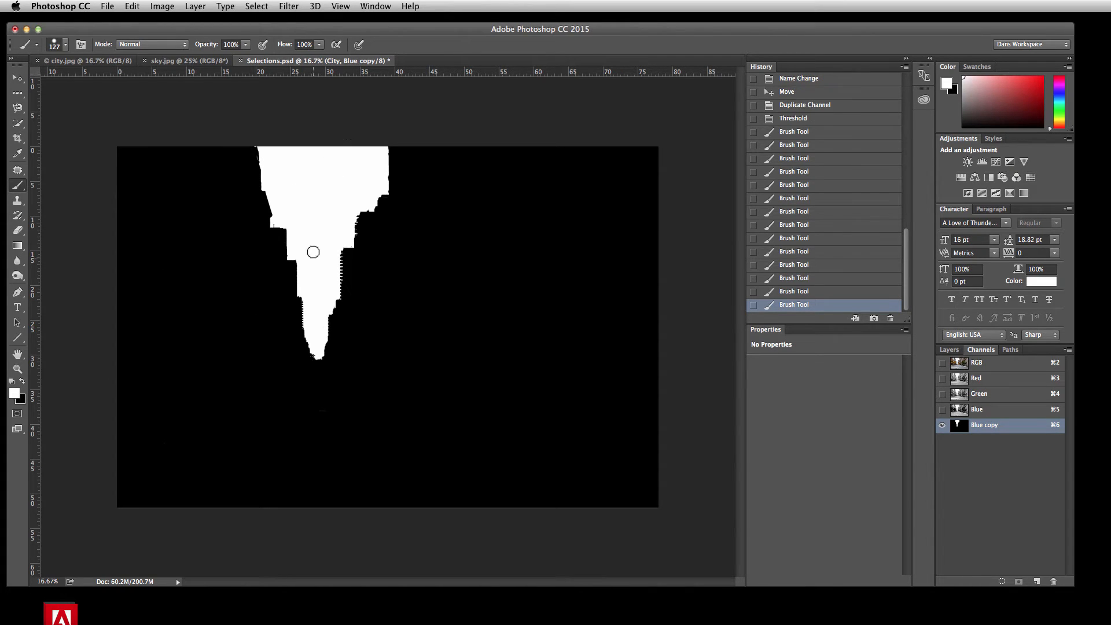
left_click(316, 285)
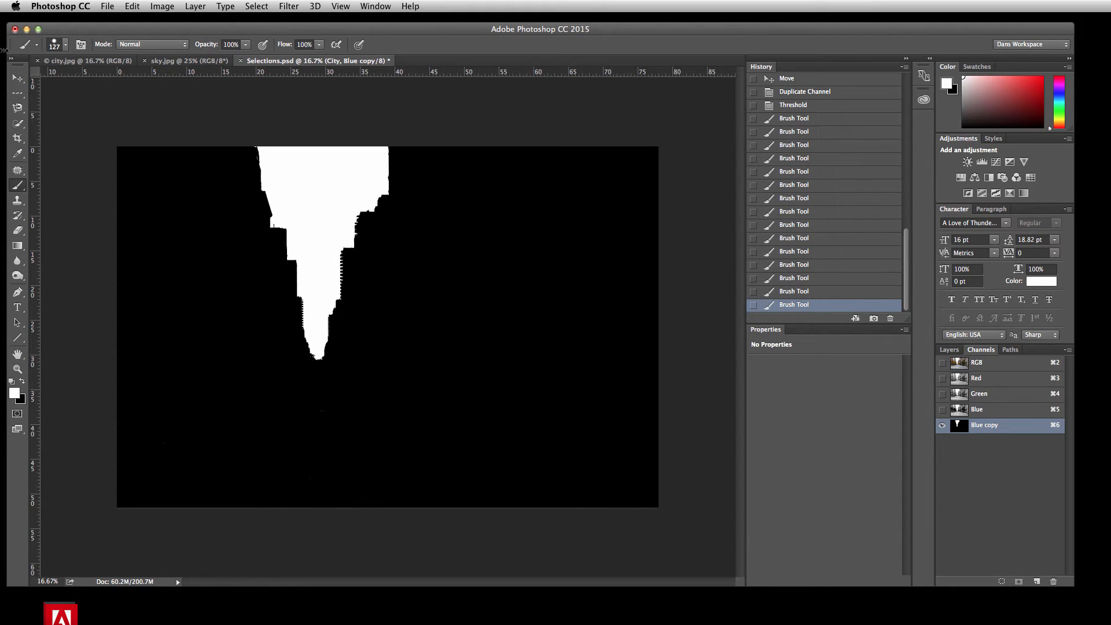
left_click(17, 78)
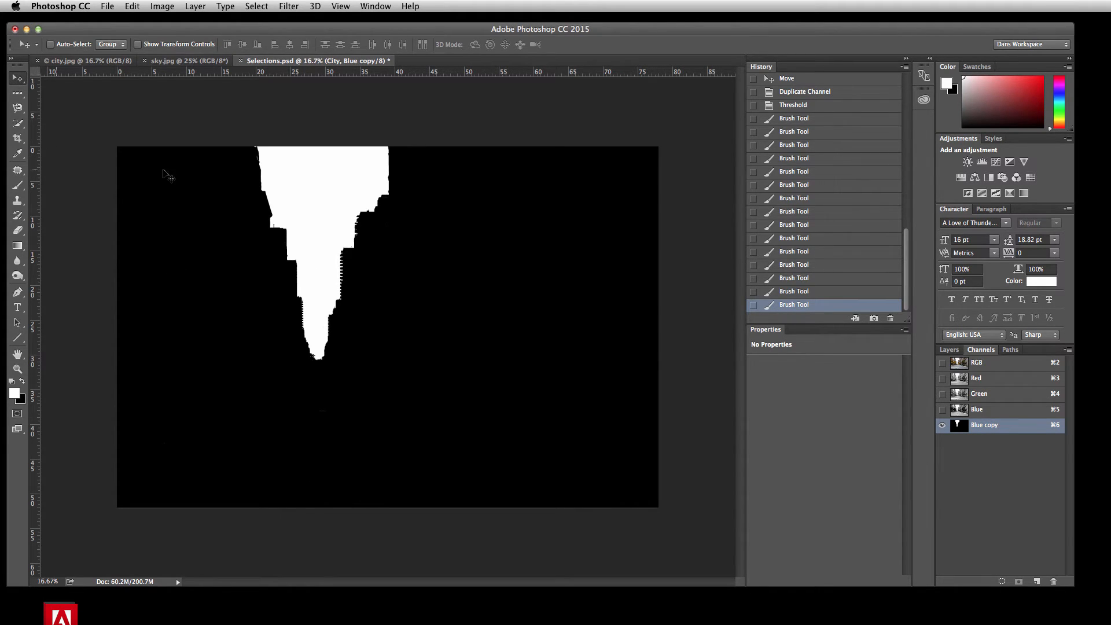
Step: Return to the RGB composite channel and show the sky layer above the City layer
left_click(985, 364)
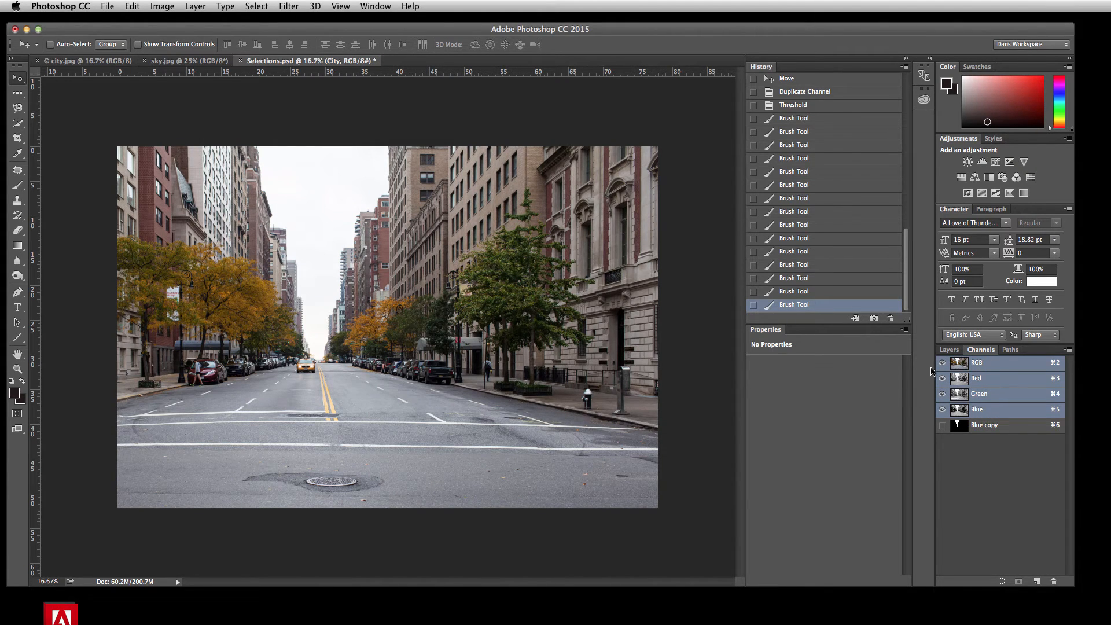
left_click(956, 349)
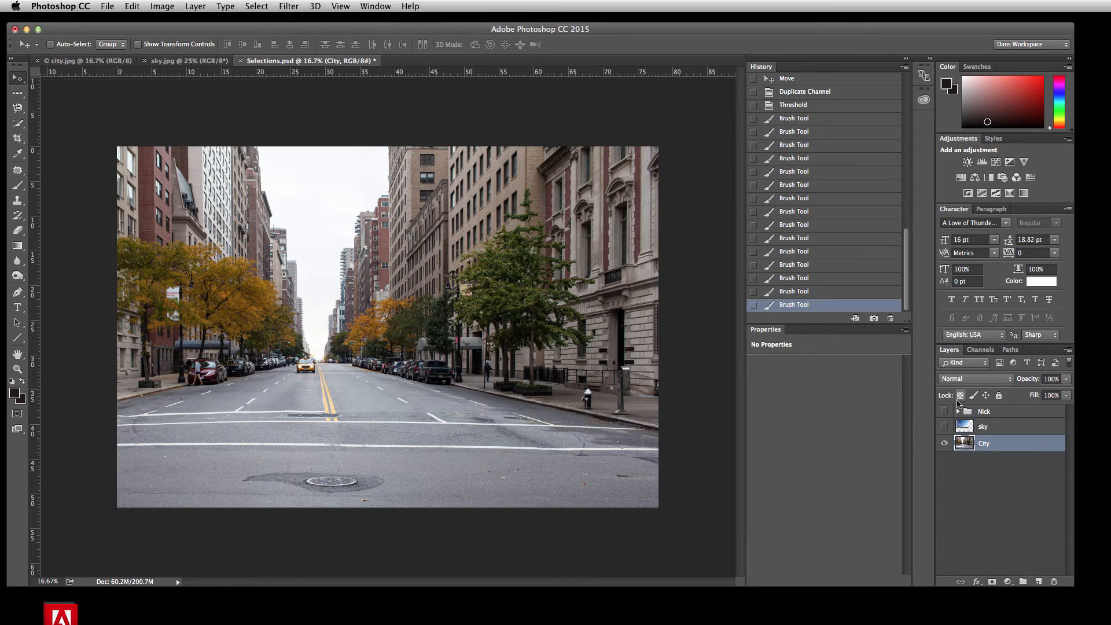
left_click(945, 427)
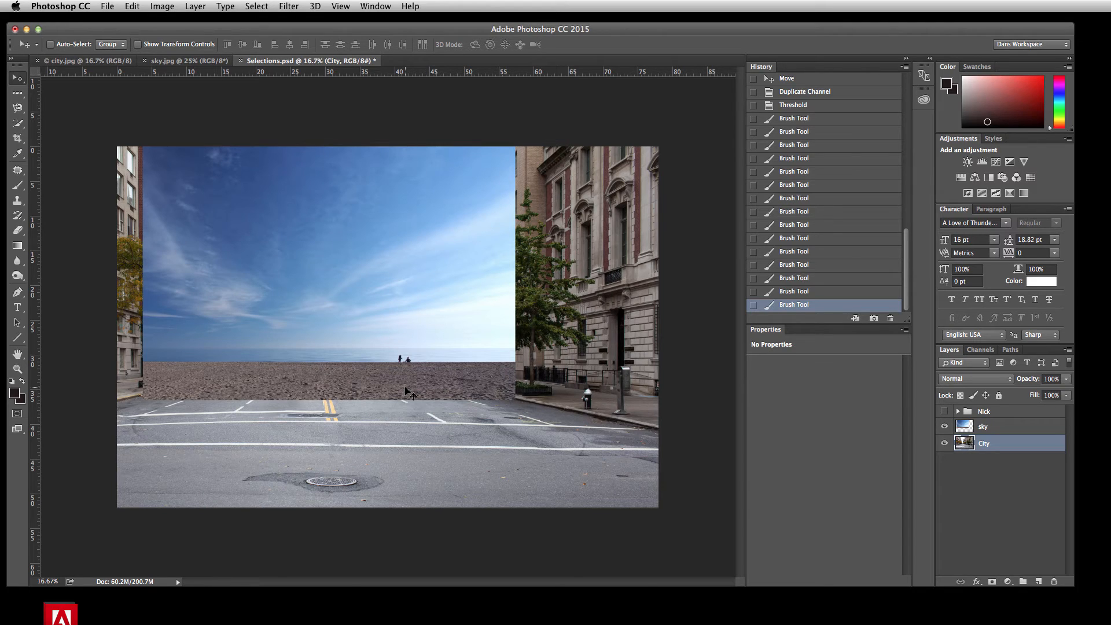
left_click(980, 349)
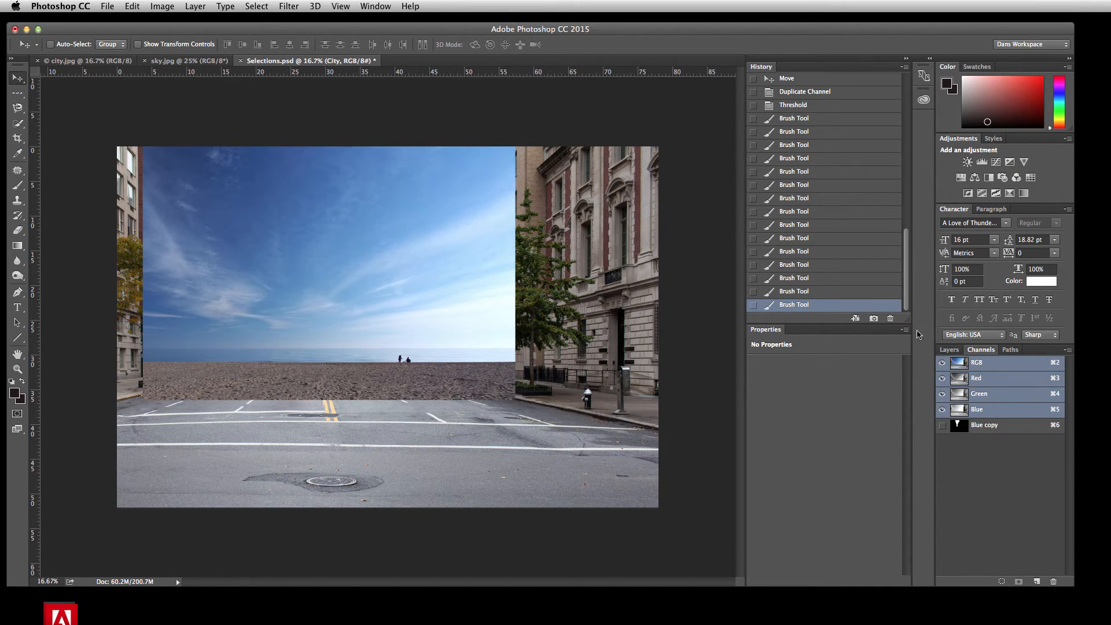
left_click(948, 349)
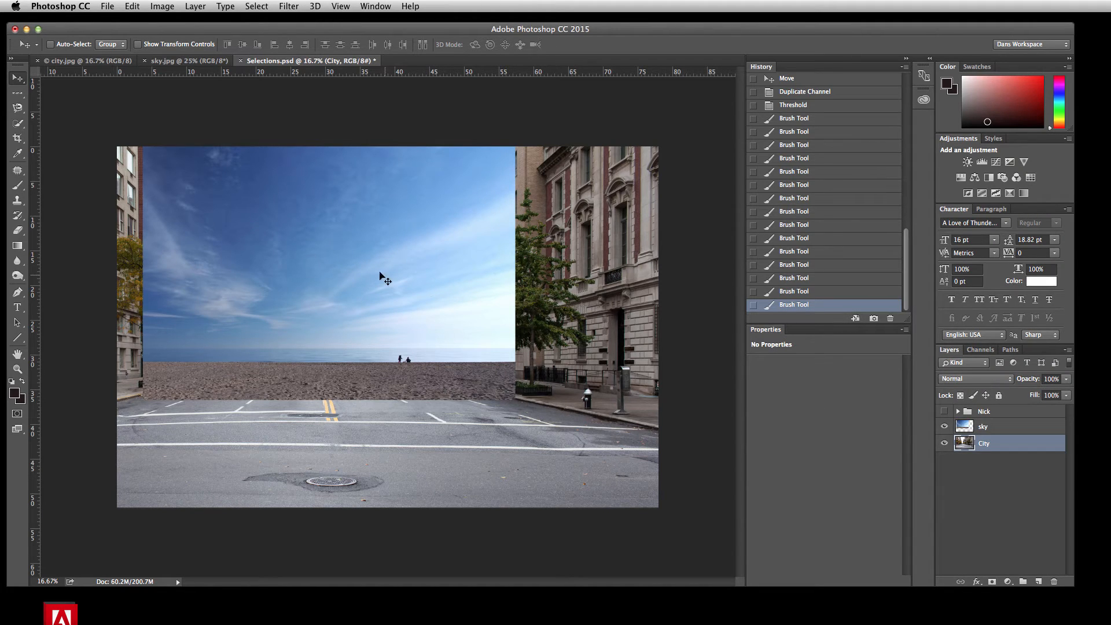
Step: Load the Blue copy channel of Selections.psd as a new selection and use it as a layer mask on the sky layer
left_click(268, 5)
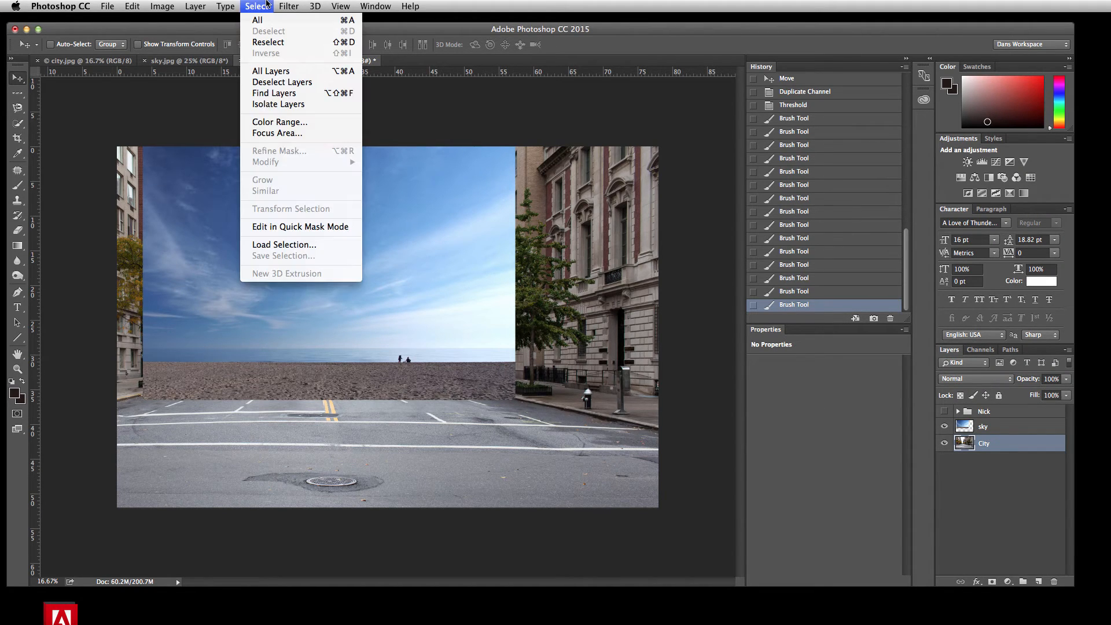
left_click(291, 246)
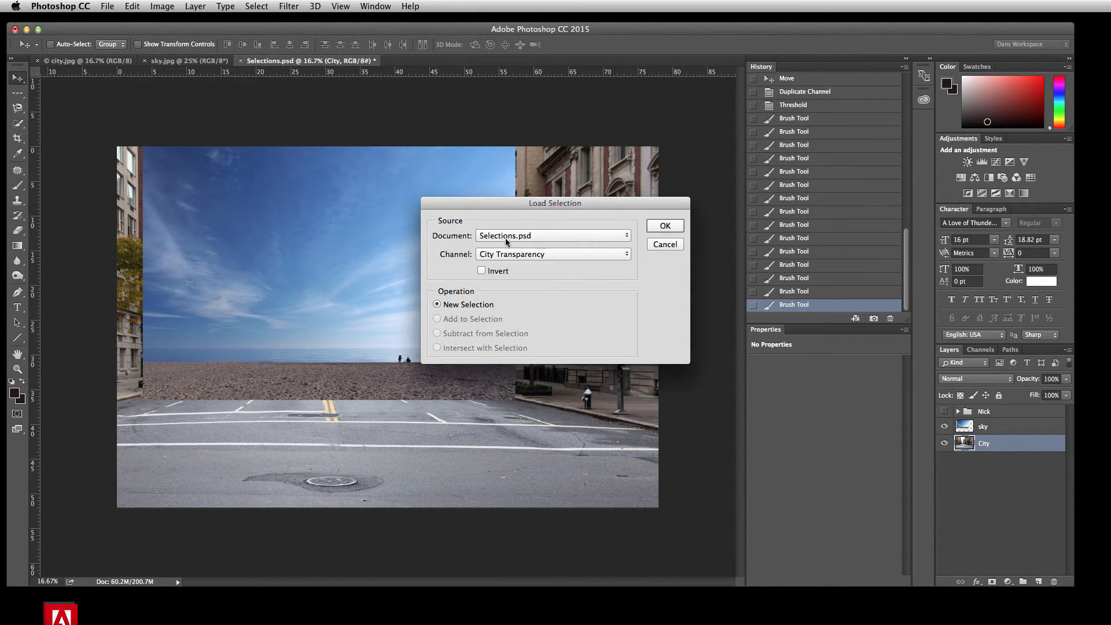
left_click(546, 254)
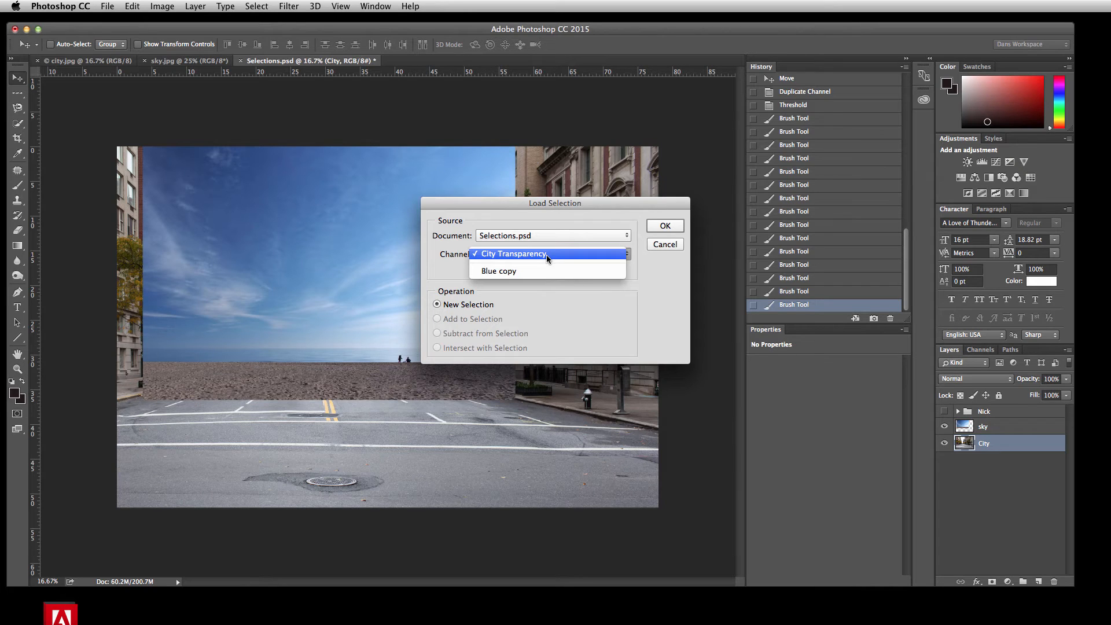
left_click(507, 272)
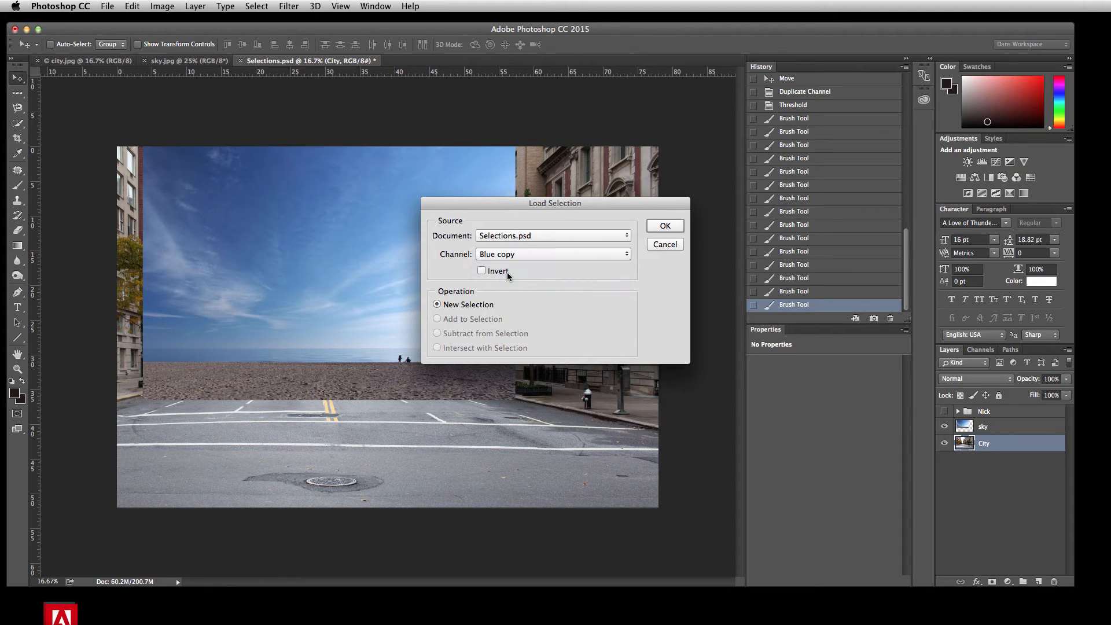
left_click(663, 227)
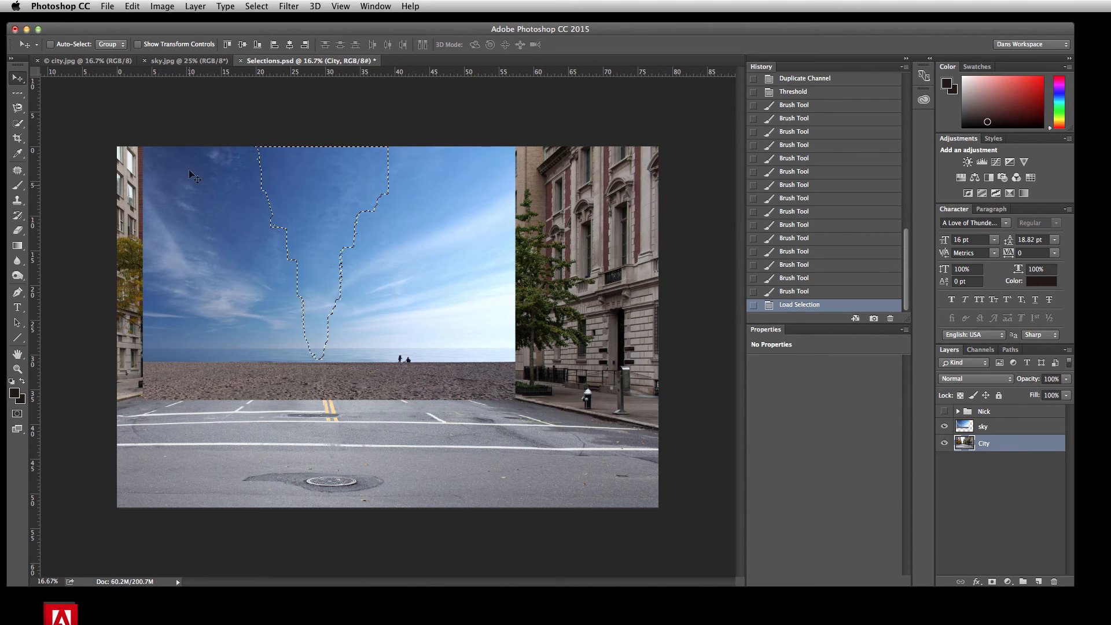
left_click(991, 427)
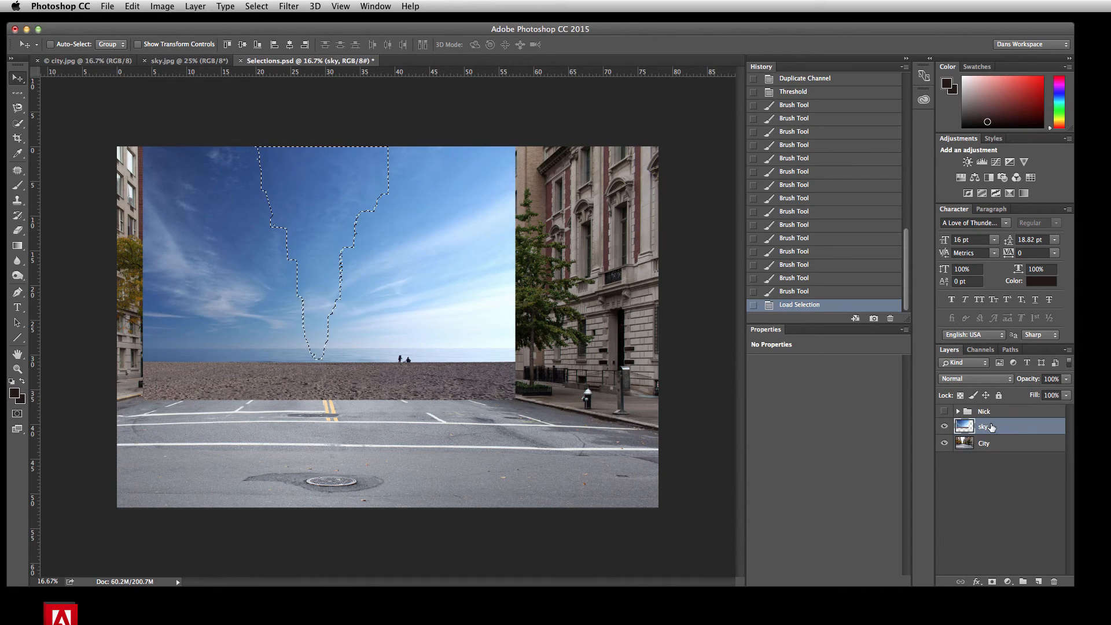
left_click(992, 582)
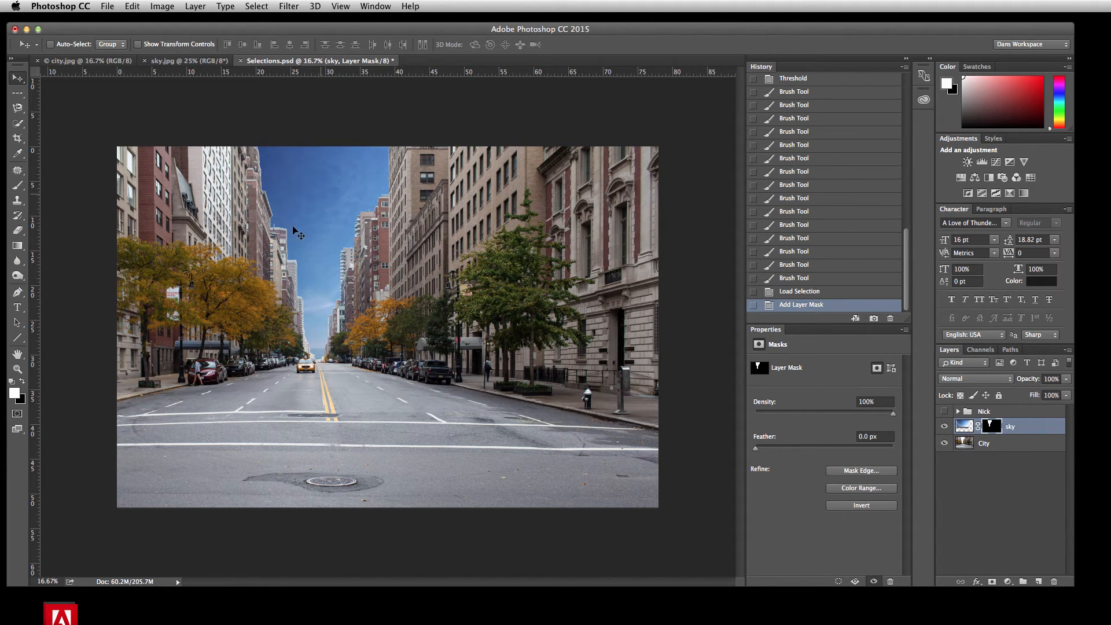
Step: Apply the Maximum filter to the sky layer's mask with a radius of about 4 pixels, preserving squareness
key("super+=")
key("super+=")
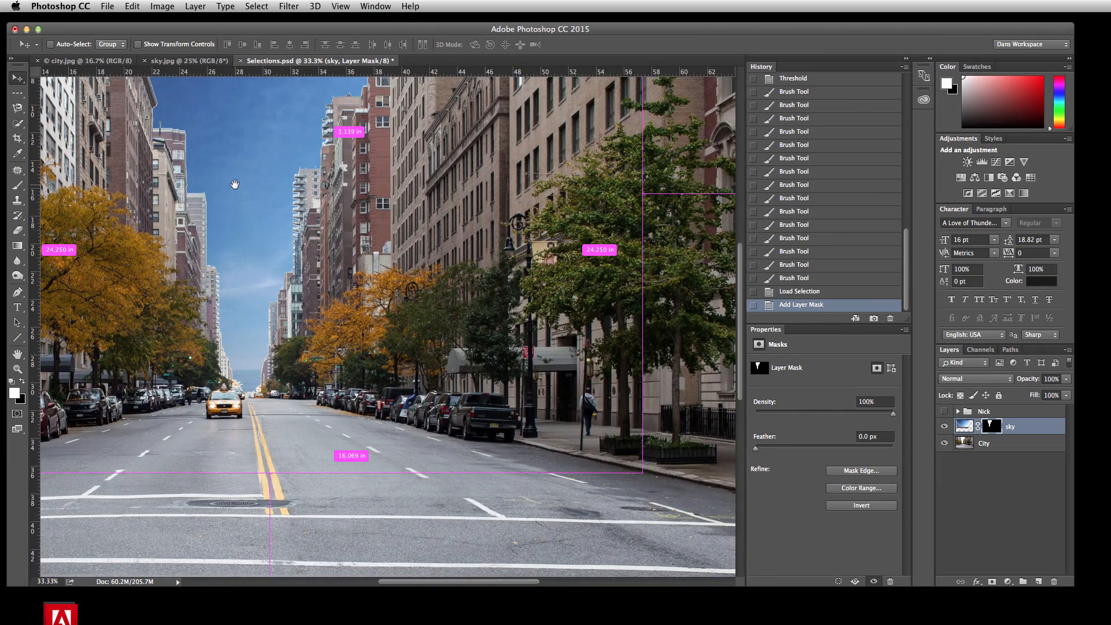
left_click_drag(234, 184, 446, 366)
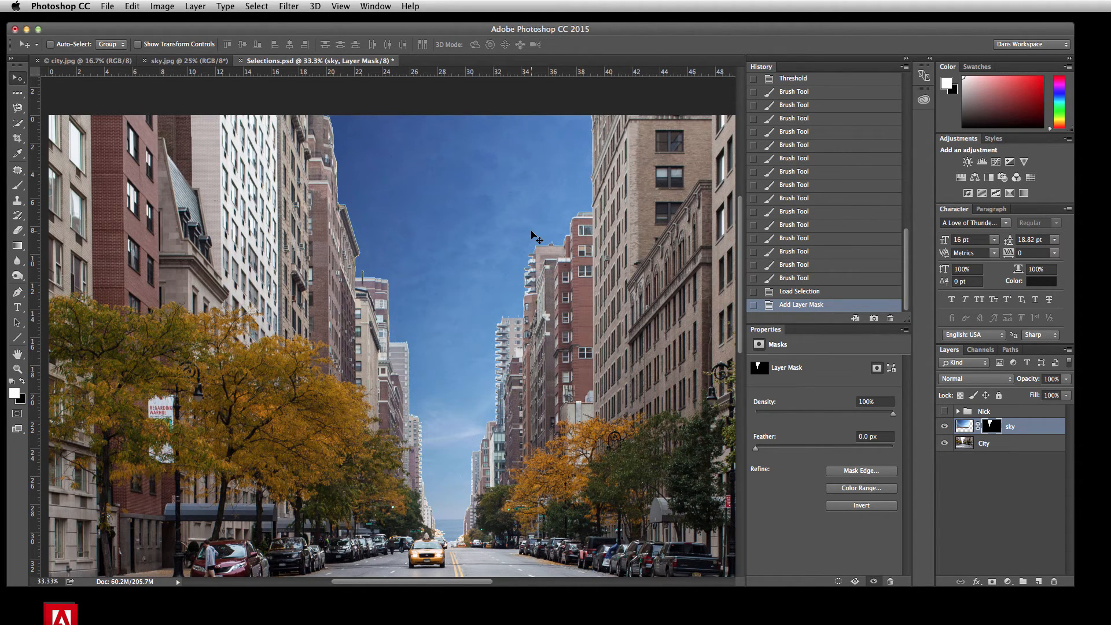
key("super+equal")
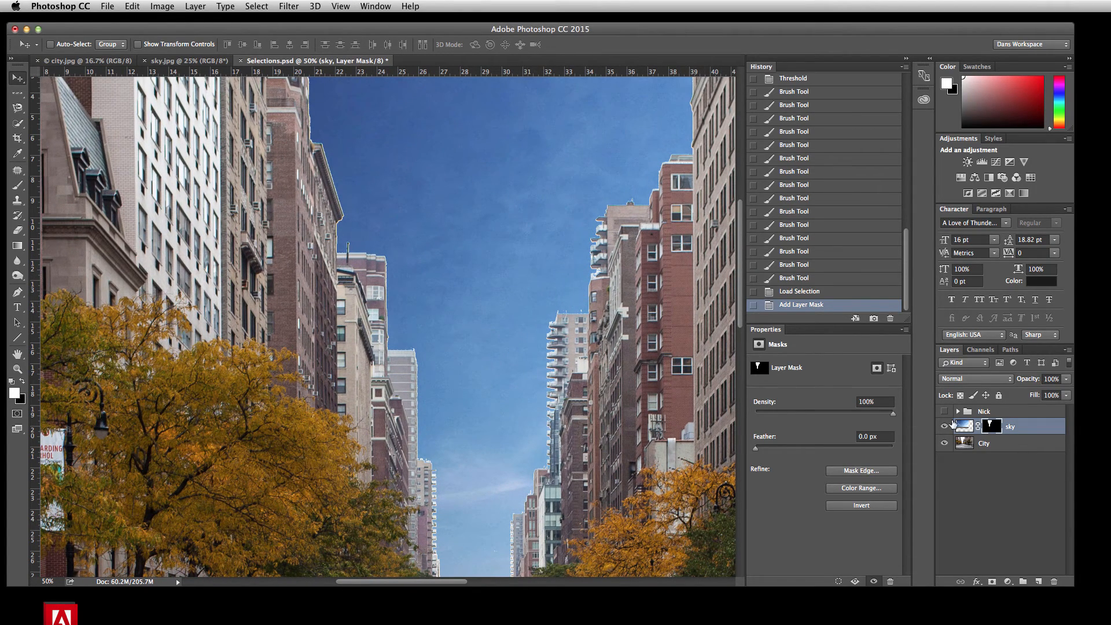
left_click(289, 6)
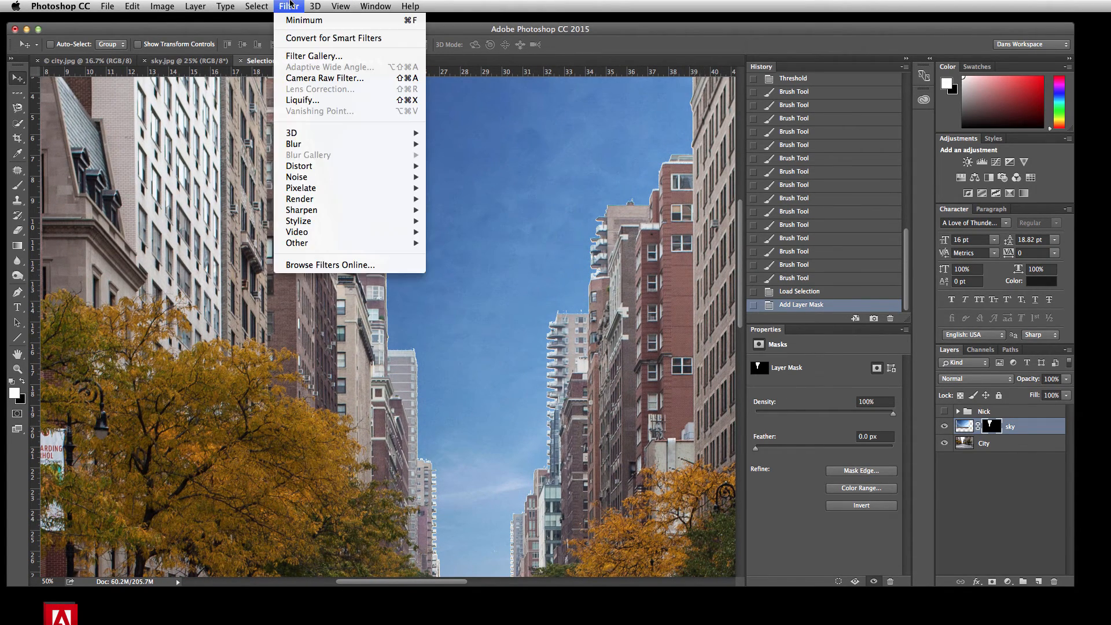
mouse_move(310, 245)
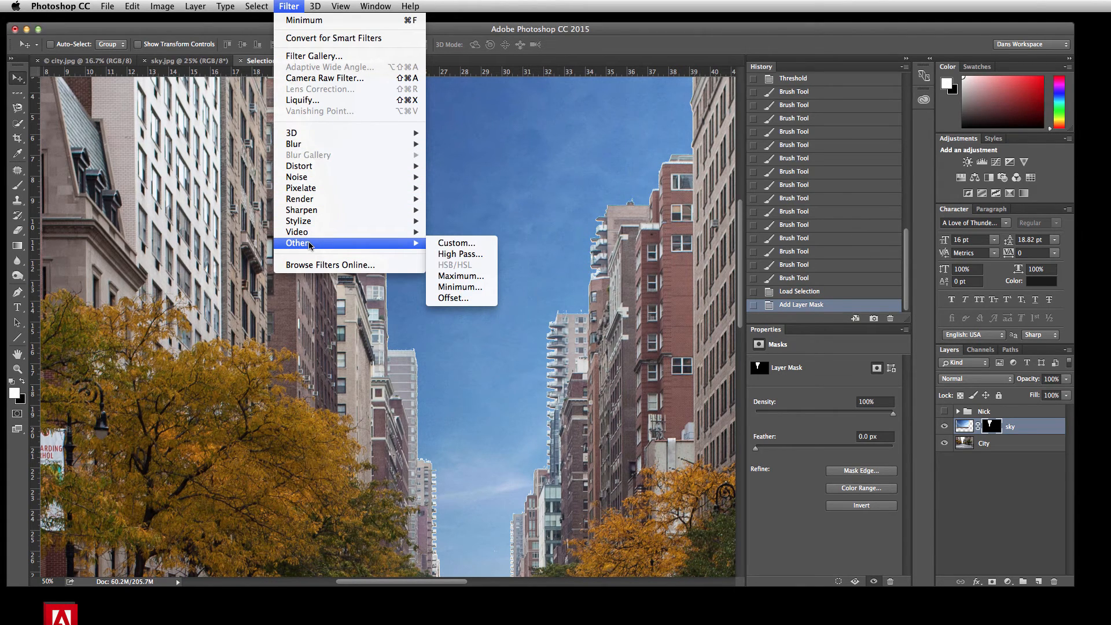
left_click(457, 277)
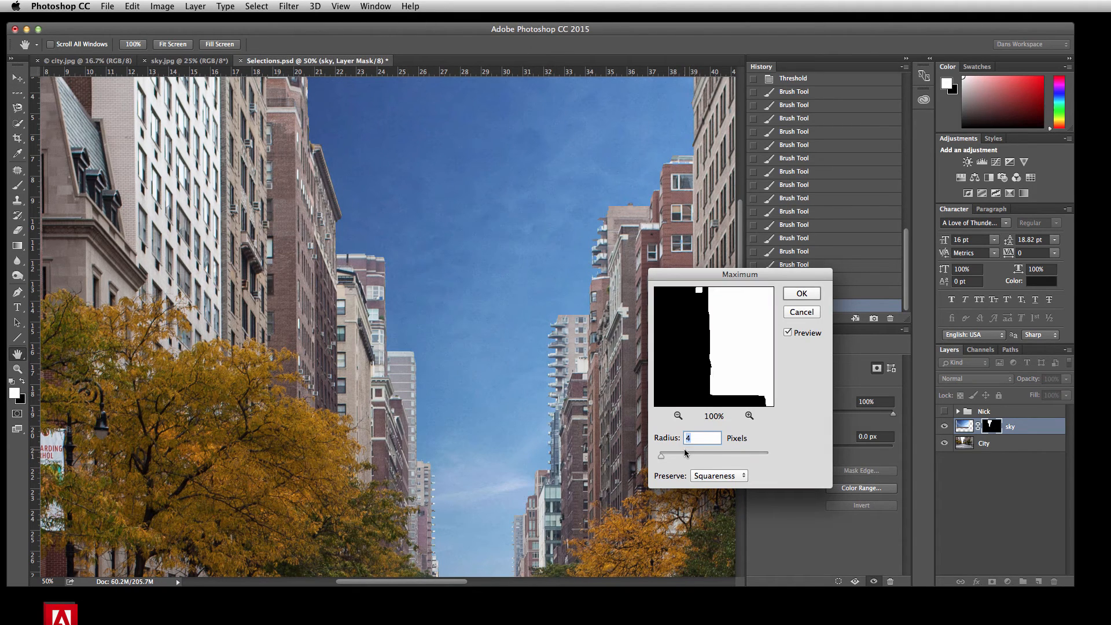
left_click_drag(662, 459, 661, 459)
left_click(802, 293)
Step: Unlink the sky layer from its mask and move only the sky image slightly upward behind the buildings
key("super+minus")
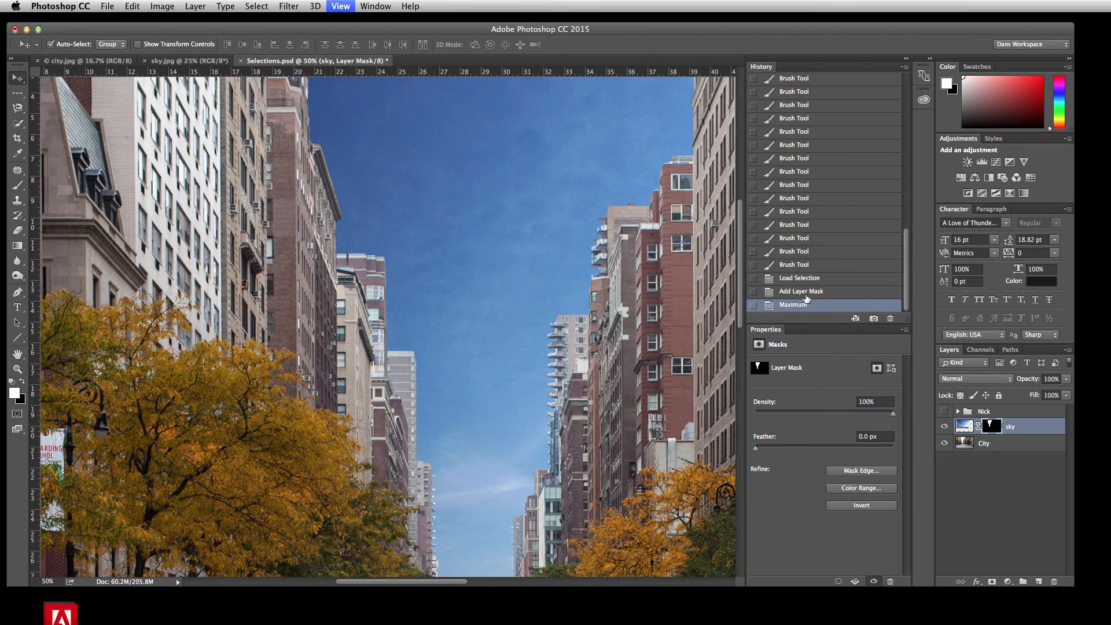
key("super+minus")
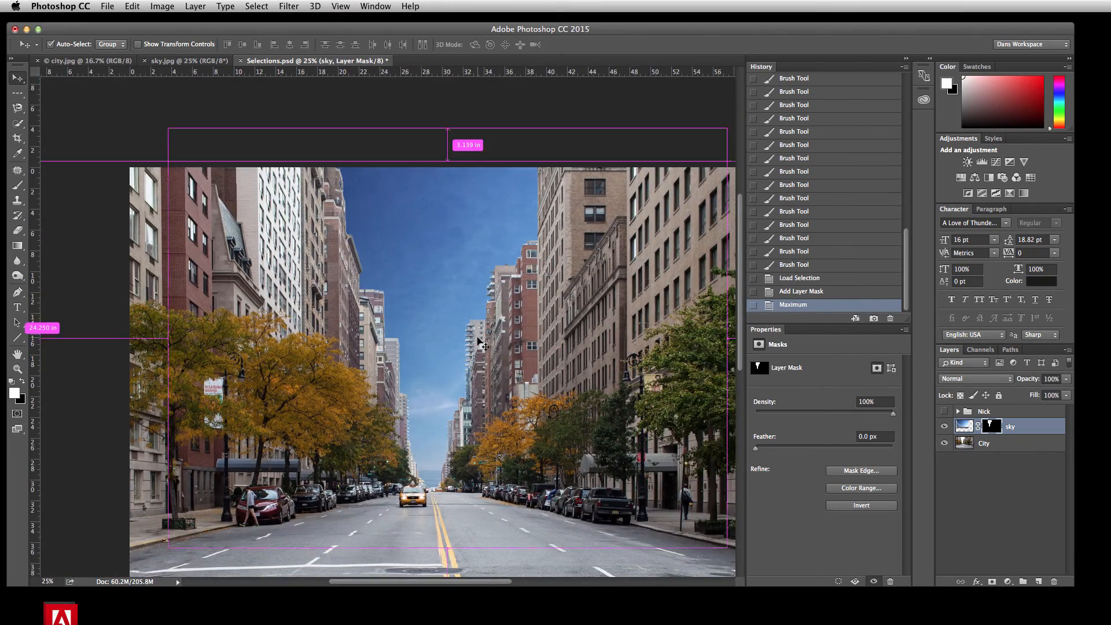
key("super+minus")
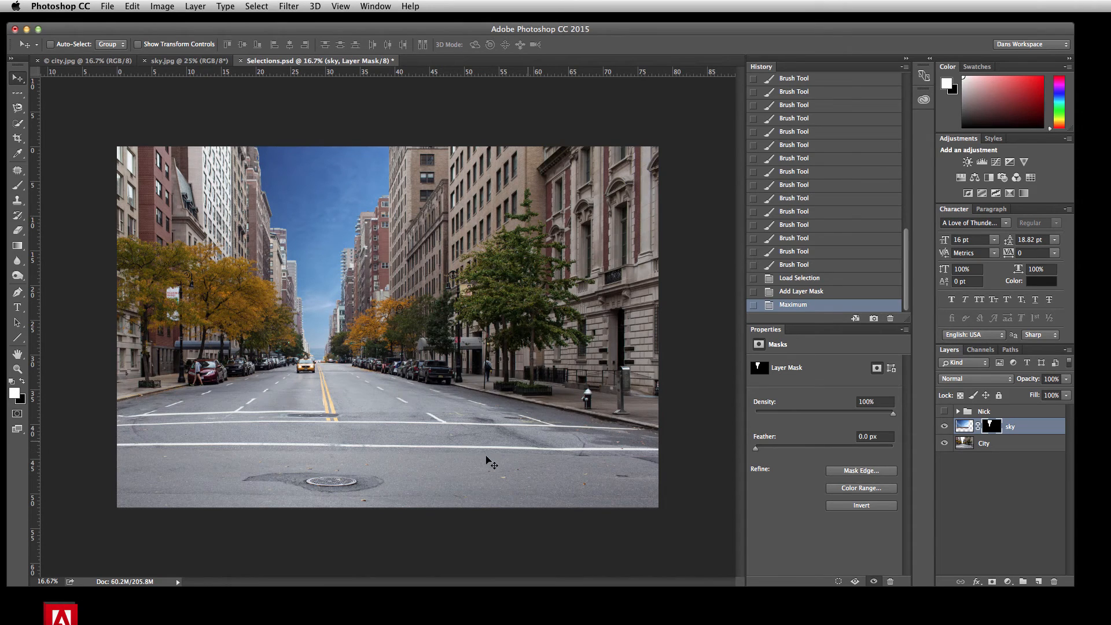
left_click(979, 427)
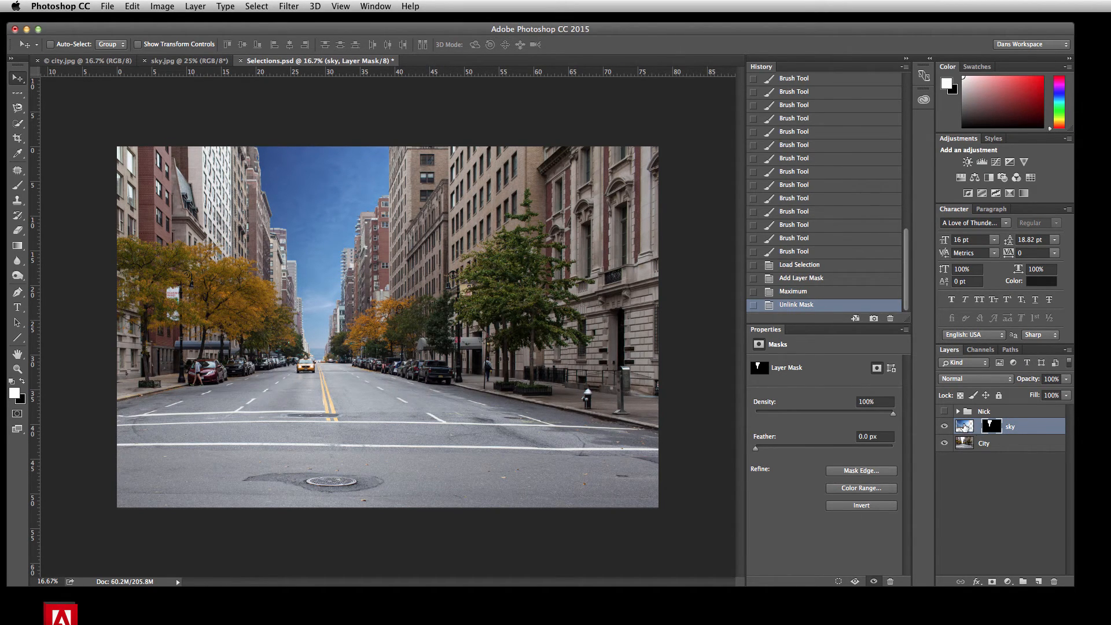
left_click(963, 426)
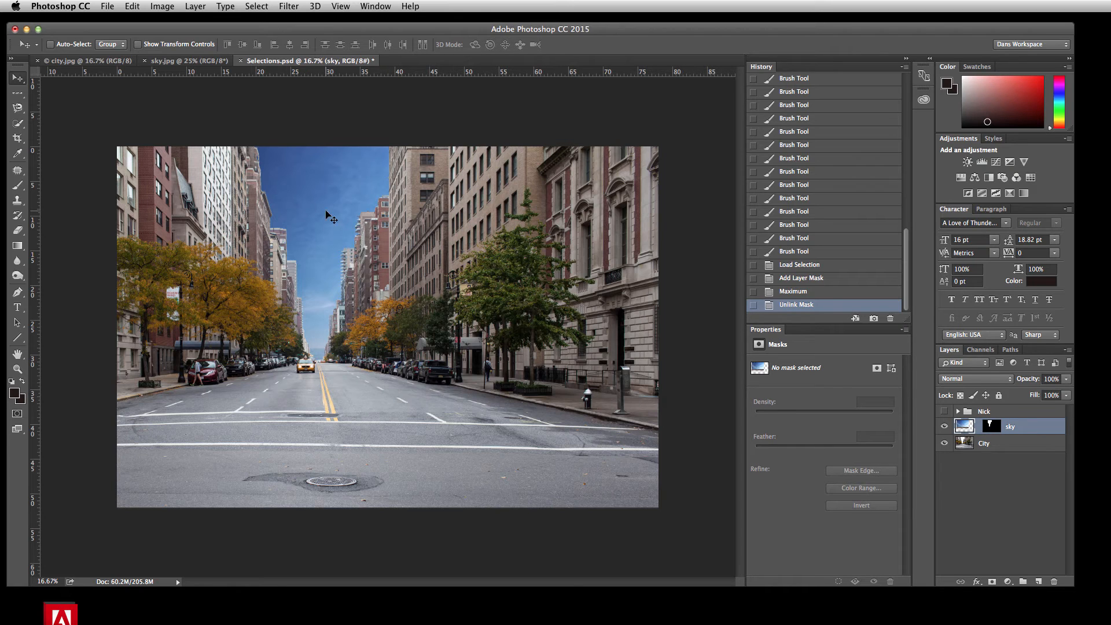
left_click_drag(326, 213, 324, 186)
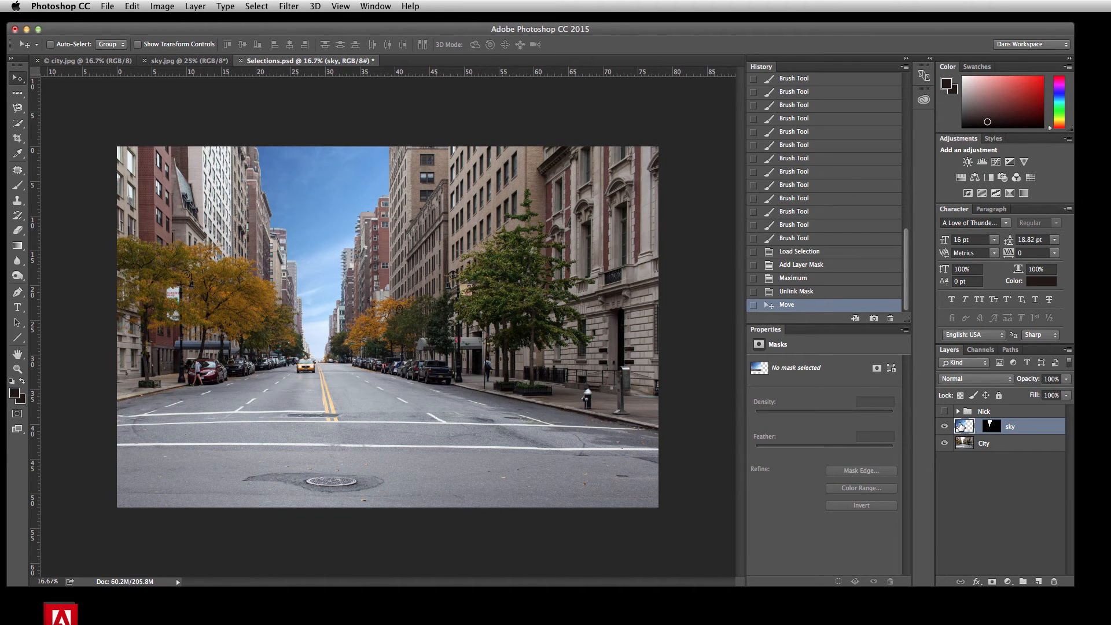
Step: Preview the Nick group over the street, hide it again, and stamp the visible layers into a new layer above sky
left_click(944, 411)
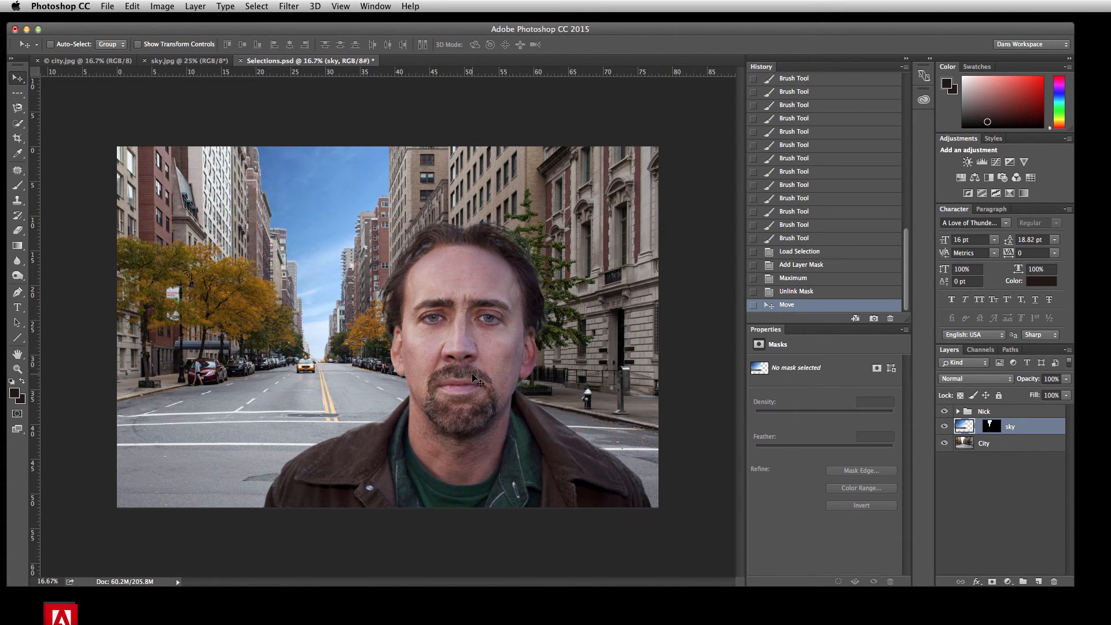
left_click(944, 411)
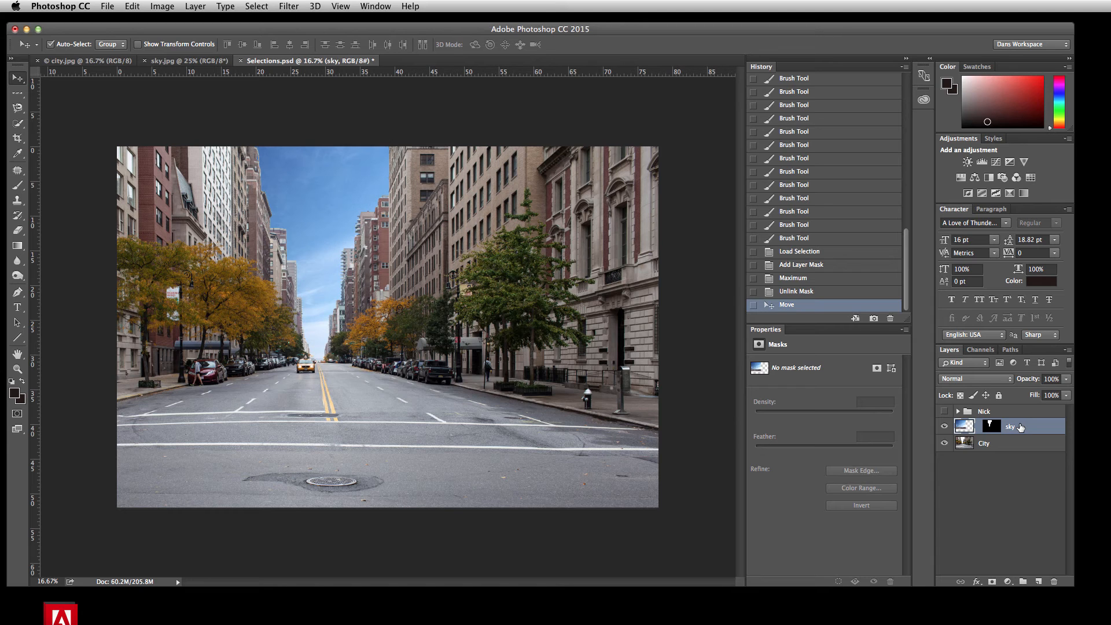
key("super+alt+shift+e")
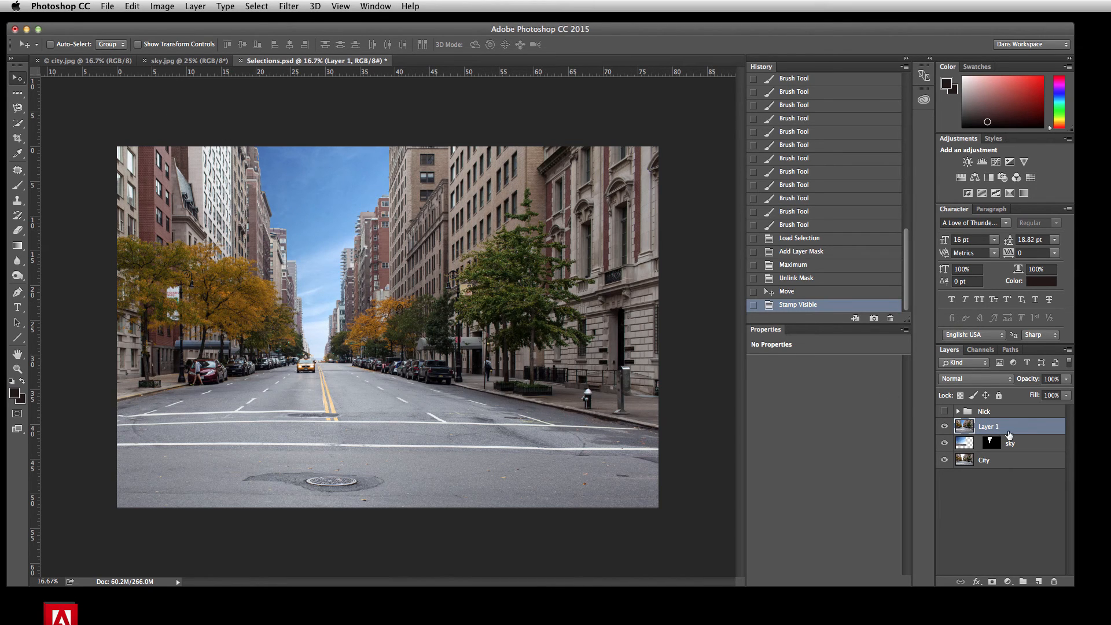
Step: Blur the stamped layer with a Gaussian Blur of about 4.8 pixels radius
left_click(279, 5)
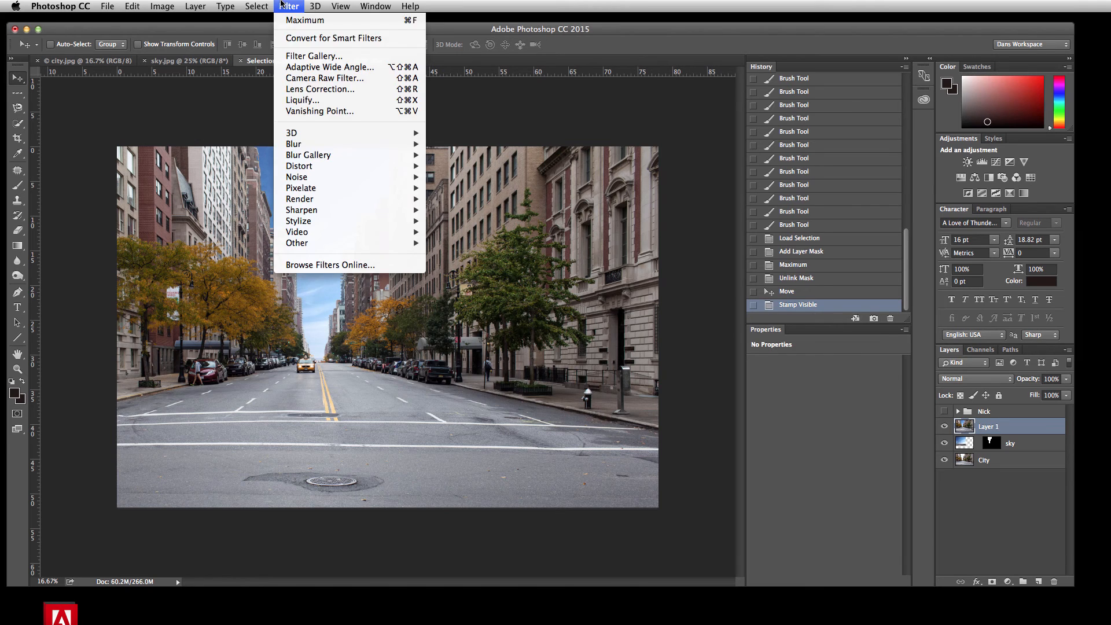
mouse_move(301, 144)
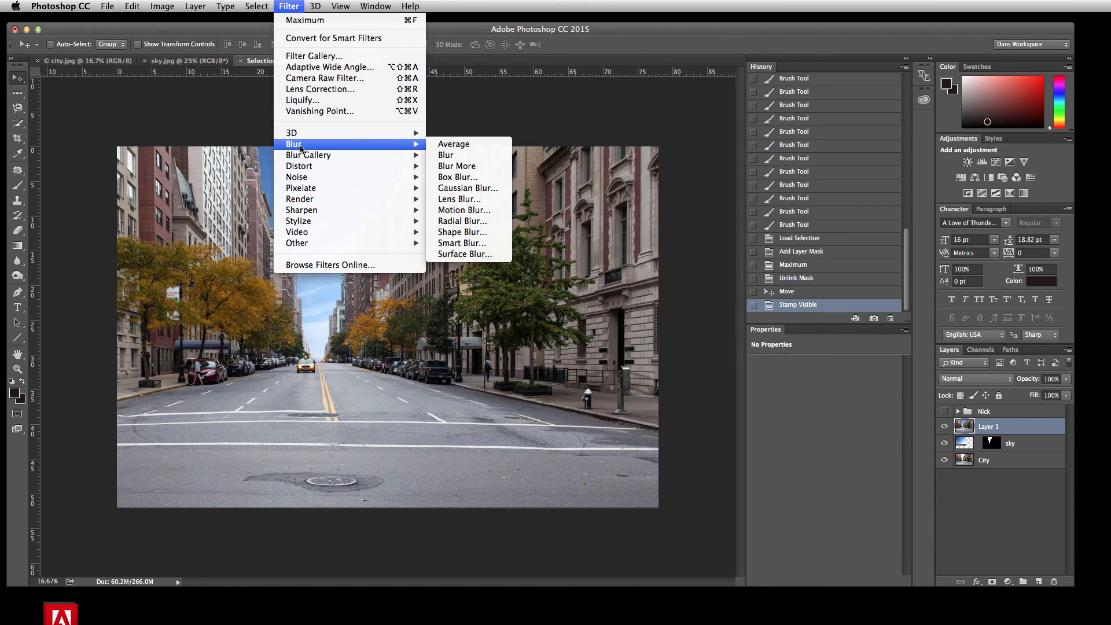
left_click(475, 188)
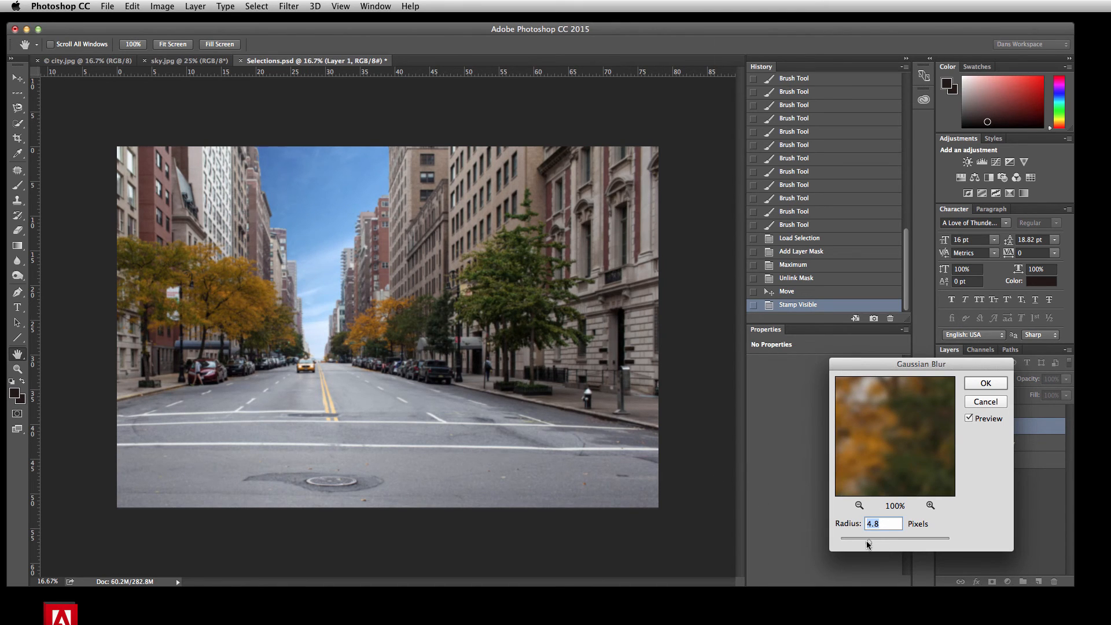
left_click_drag(867, 545, 866, 544)
left_click(985, 384)
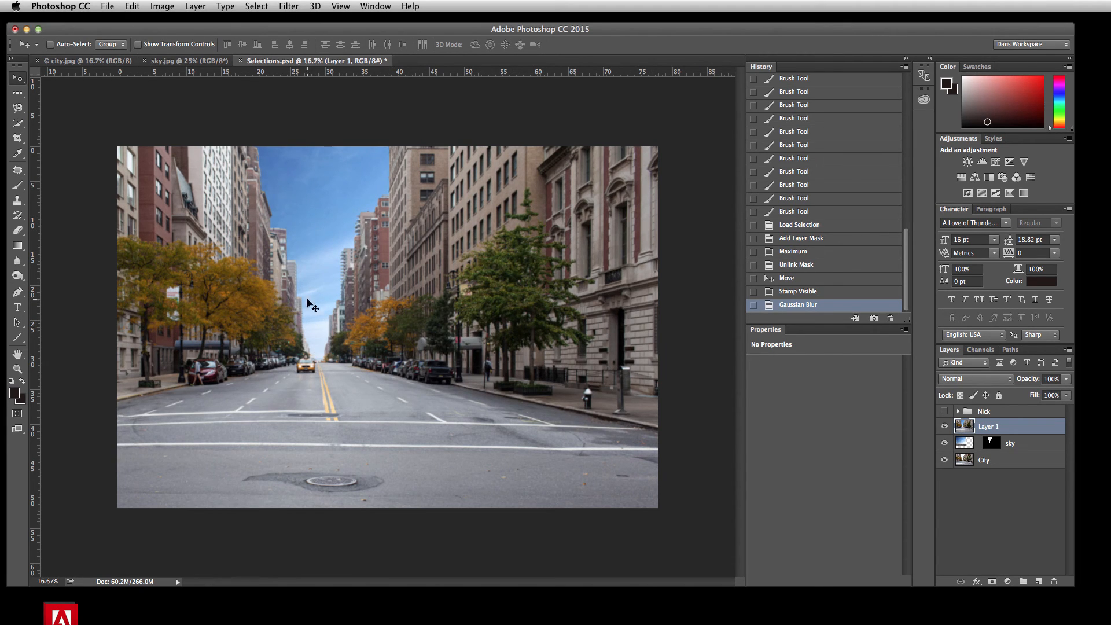
Step: Add a layer mask to the blurred layer and set up a black 2840 px brush with 0% hardness
left_click(991, 581)
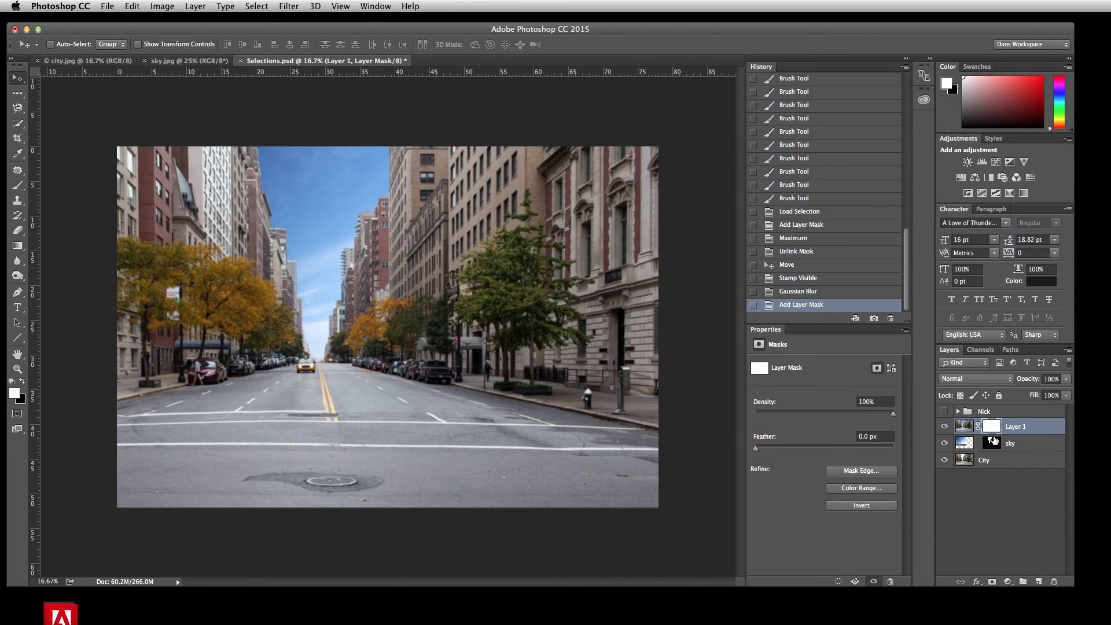
left_click(18, 186)
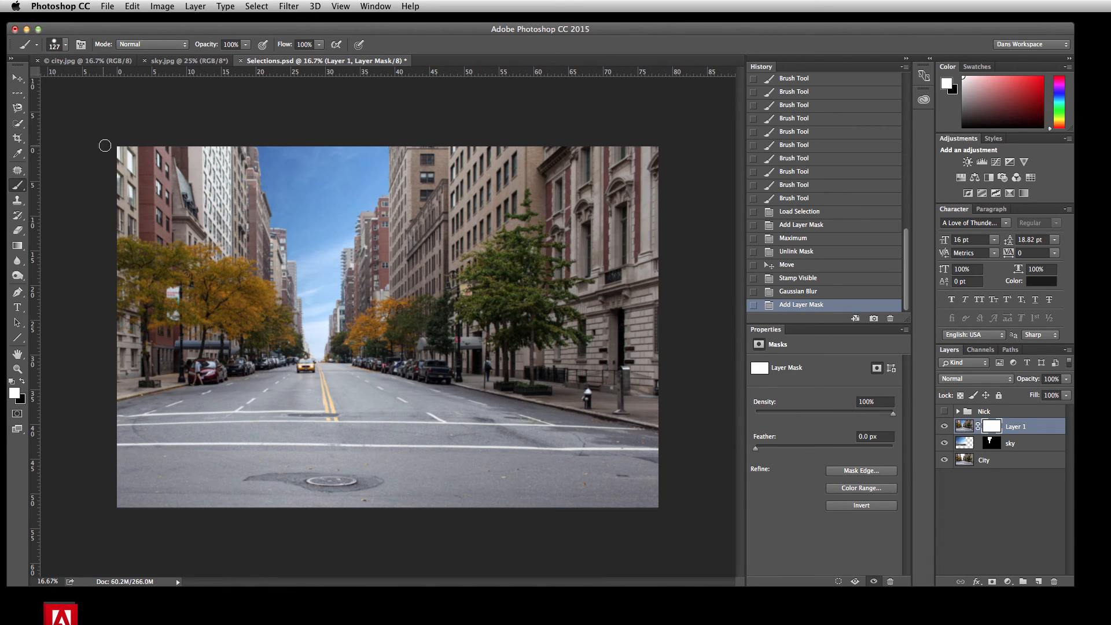
left_click(23, 380)
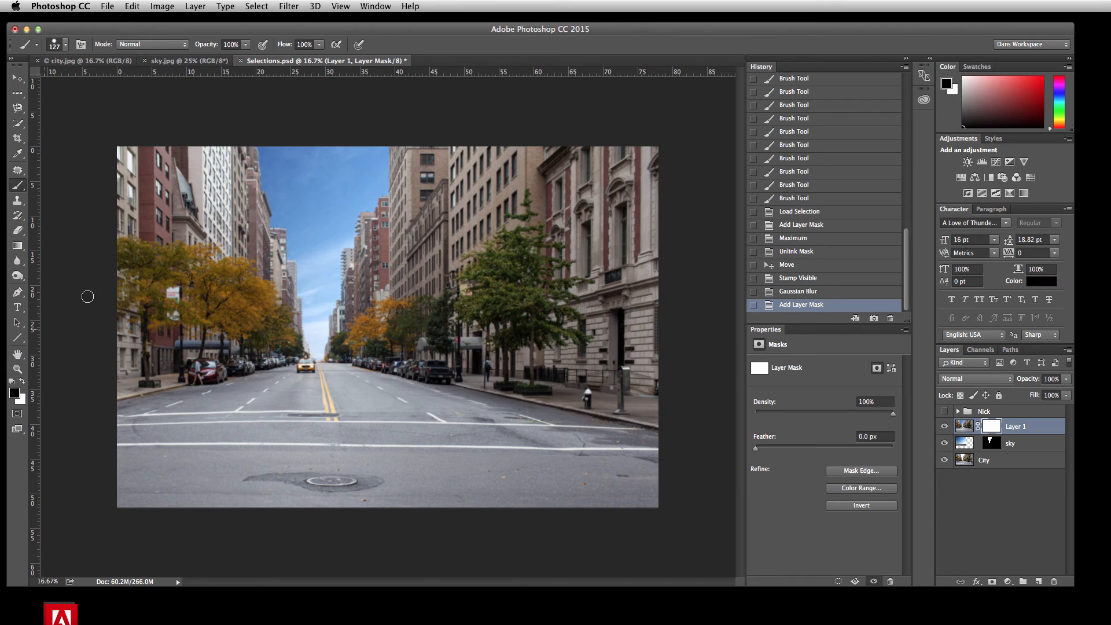
left_click(58, 45)
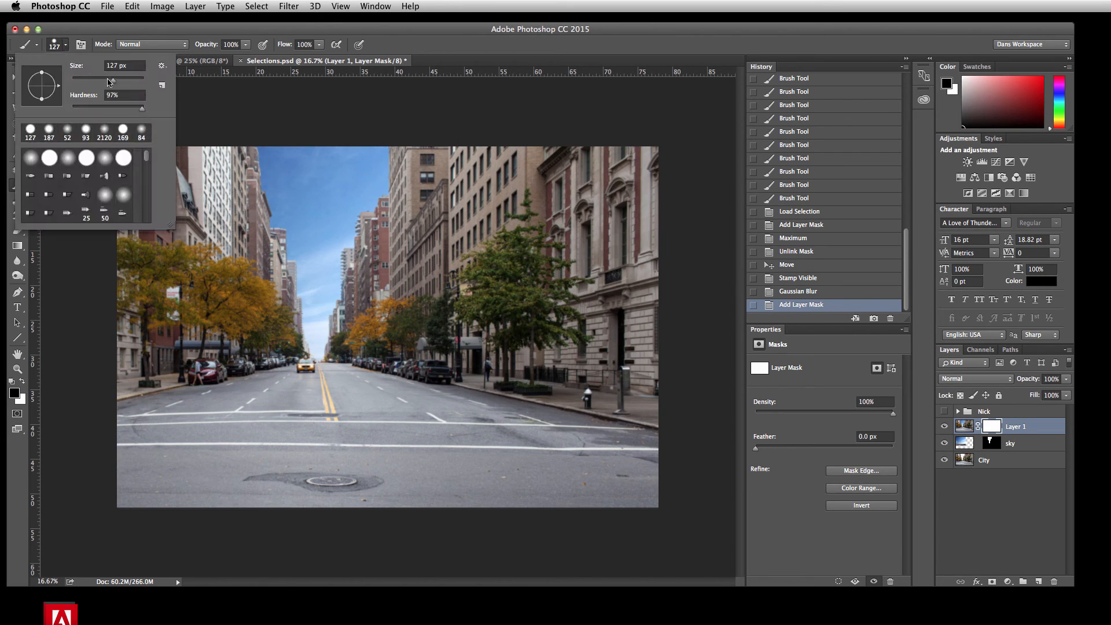
left_click_drag(111, 81, 141, 80)
left_click_drag(143, 112, 40, 110)
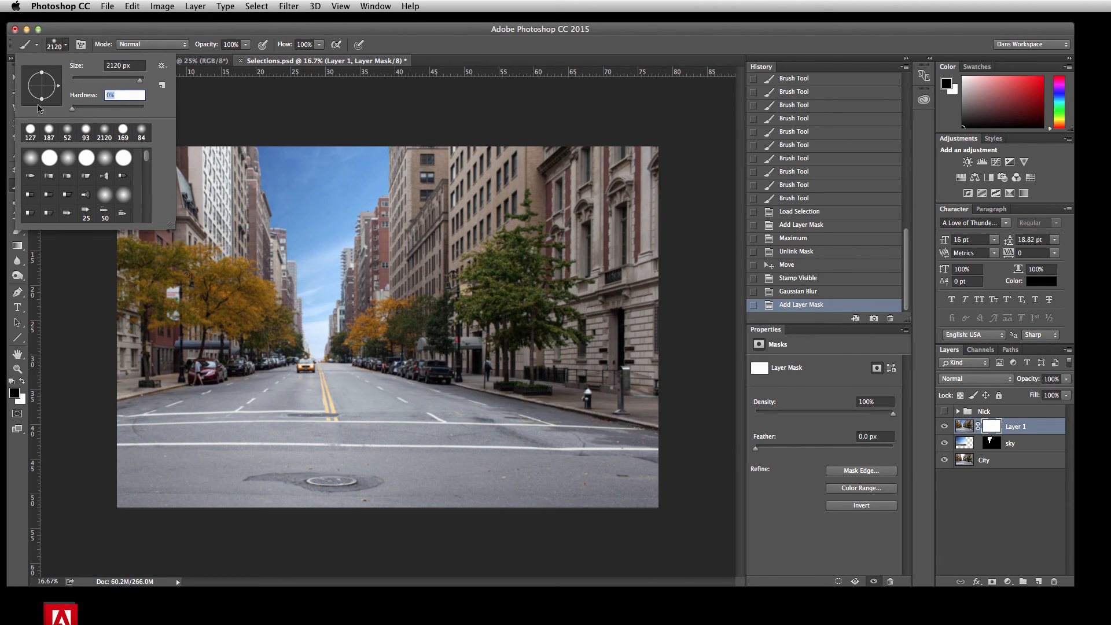
left_click(140, 82)
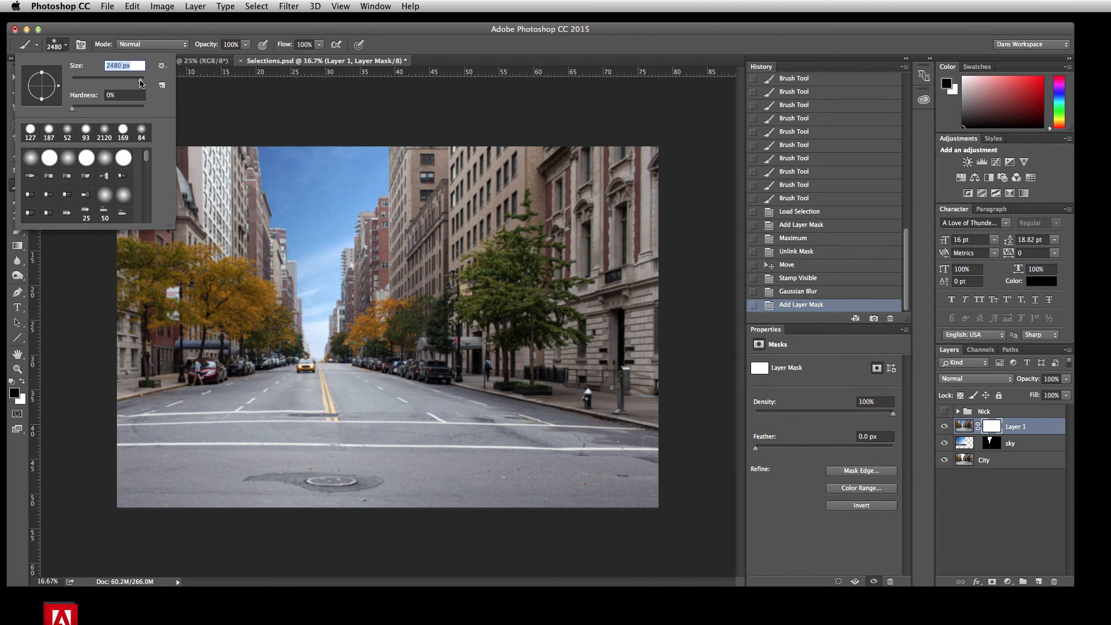
left_click(141, 82)
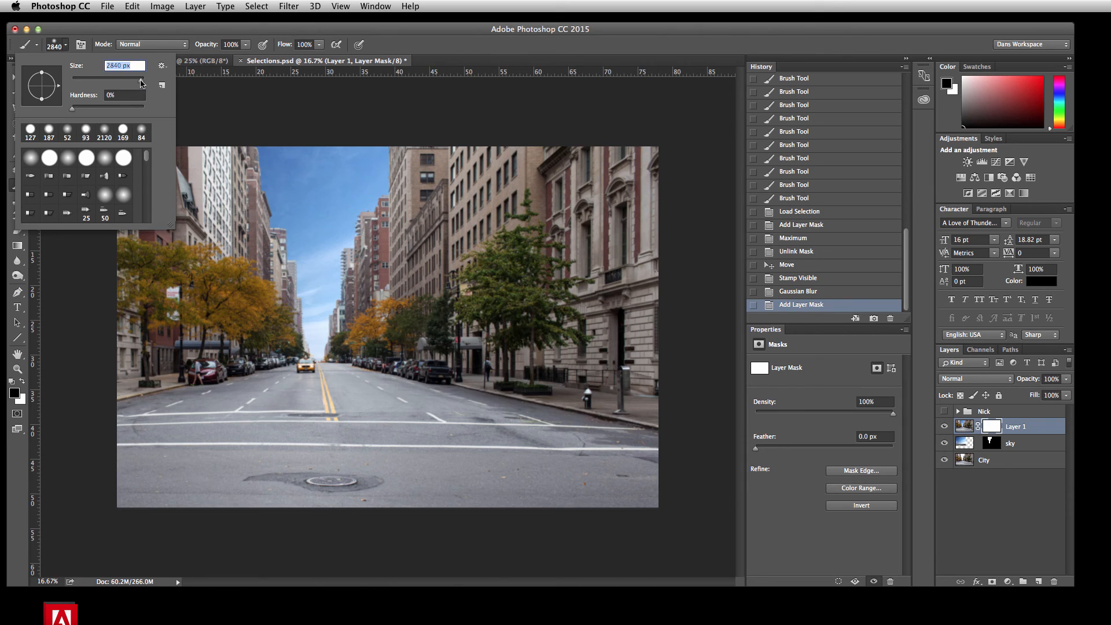
left_click(233, 26)
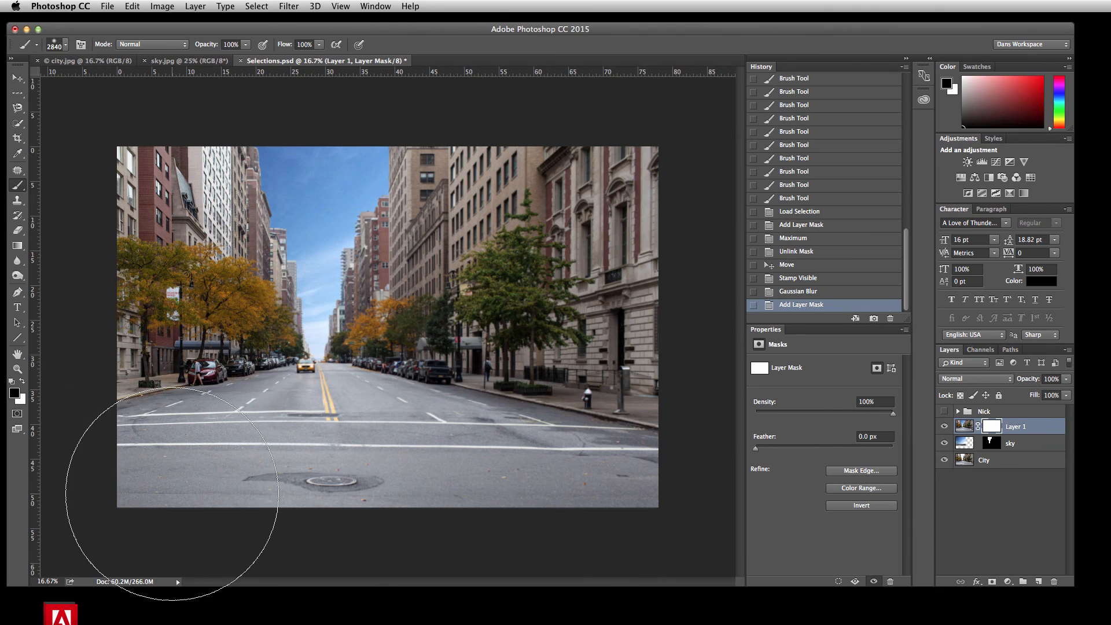
Step: Paint the blurred layer's mask black along both sides and the foreground of the street, undoing one misplaced stroke
left_click_drag(172, 494, 173, 491)
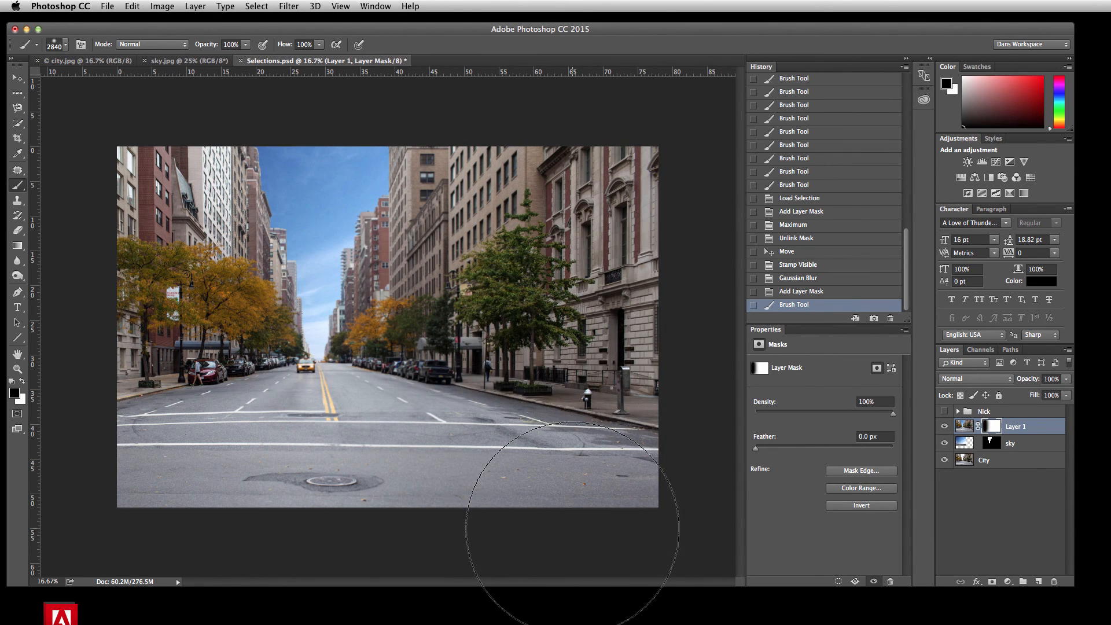
left_click(573, 528)
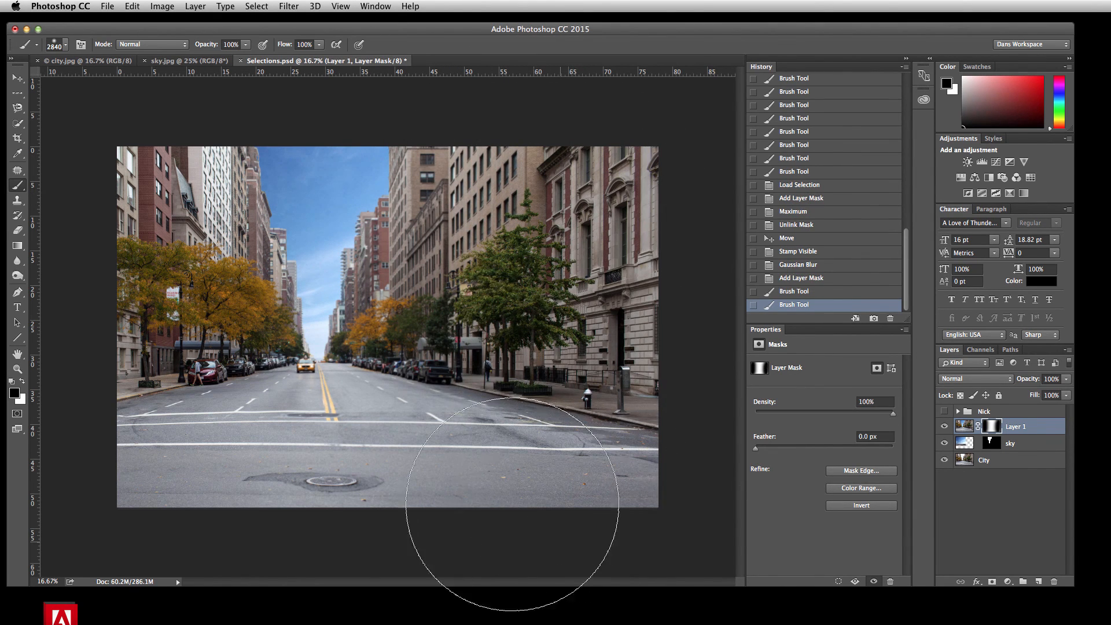
left_click(196, 203)
left_click(171, 531, "shift")
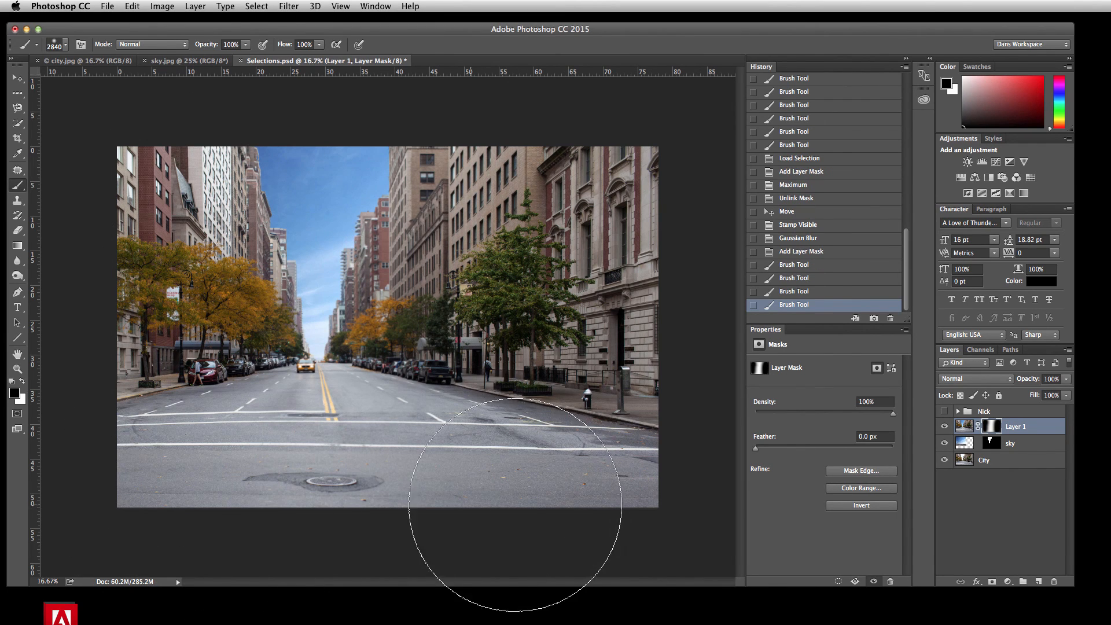
key("super+z")
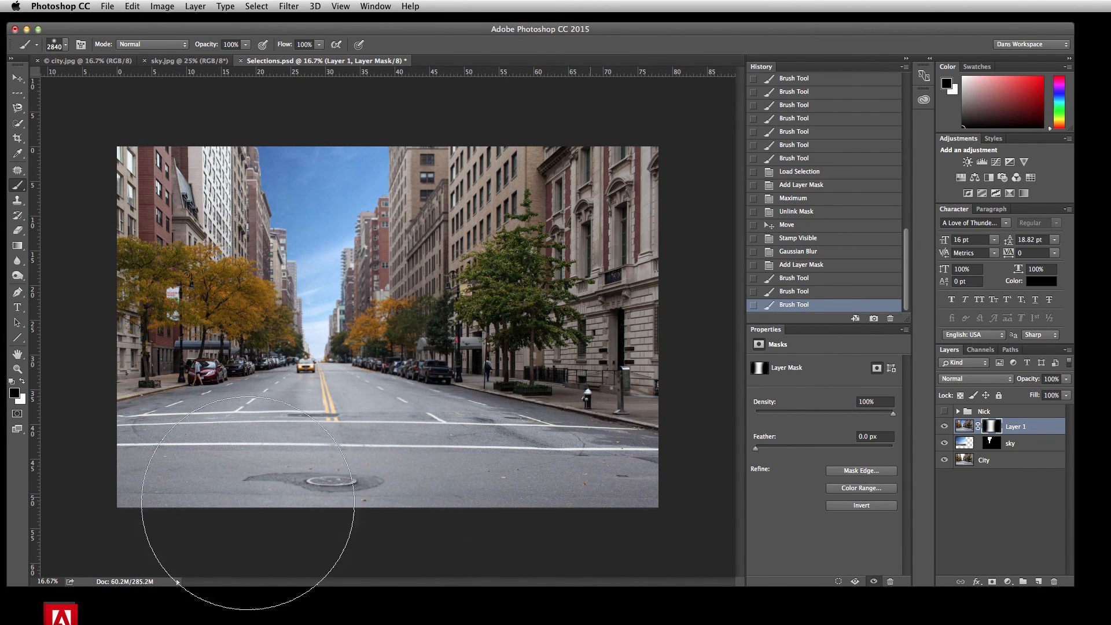
left_click(44, 509, "shift")
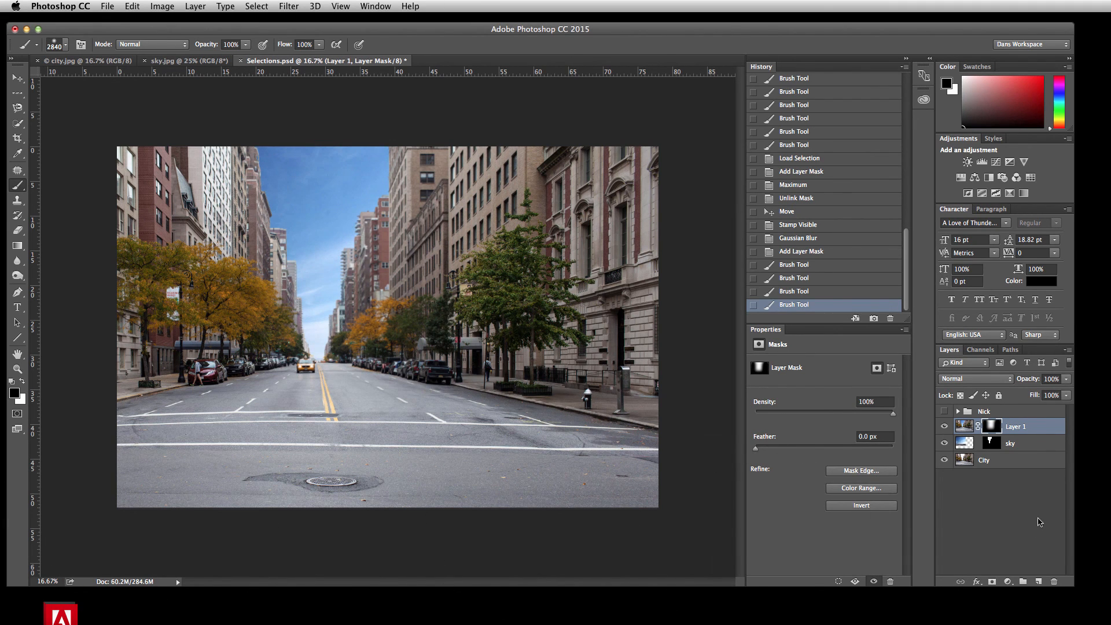
left_click(963, 428)
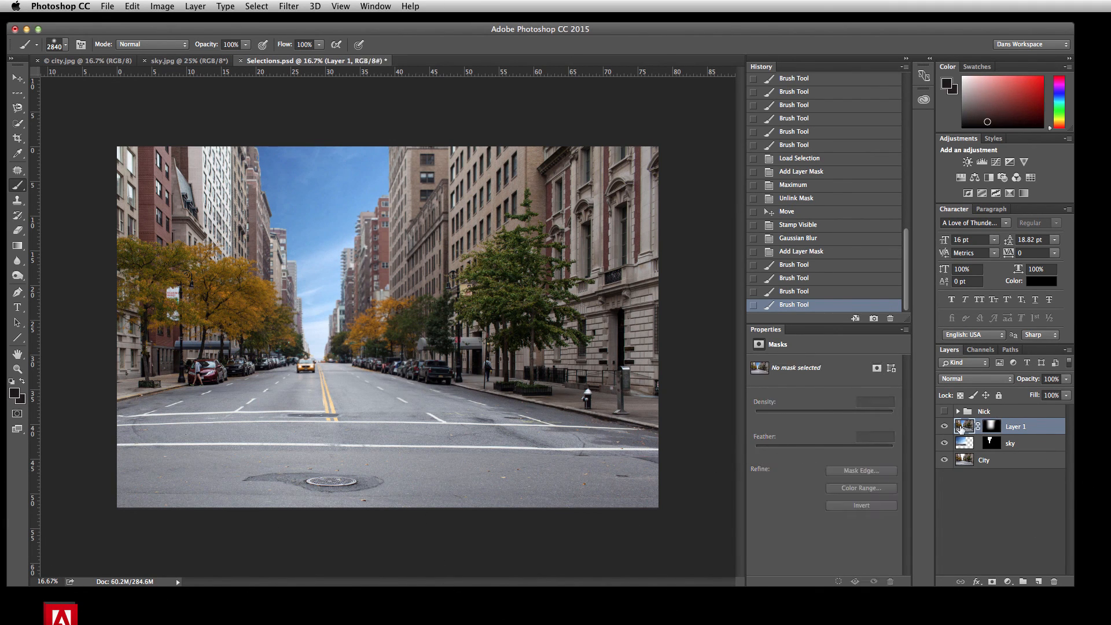
left_click(169, 5)
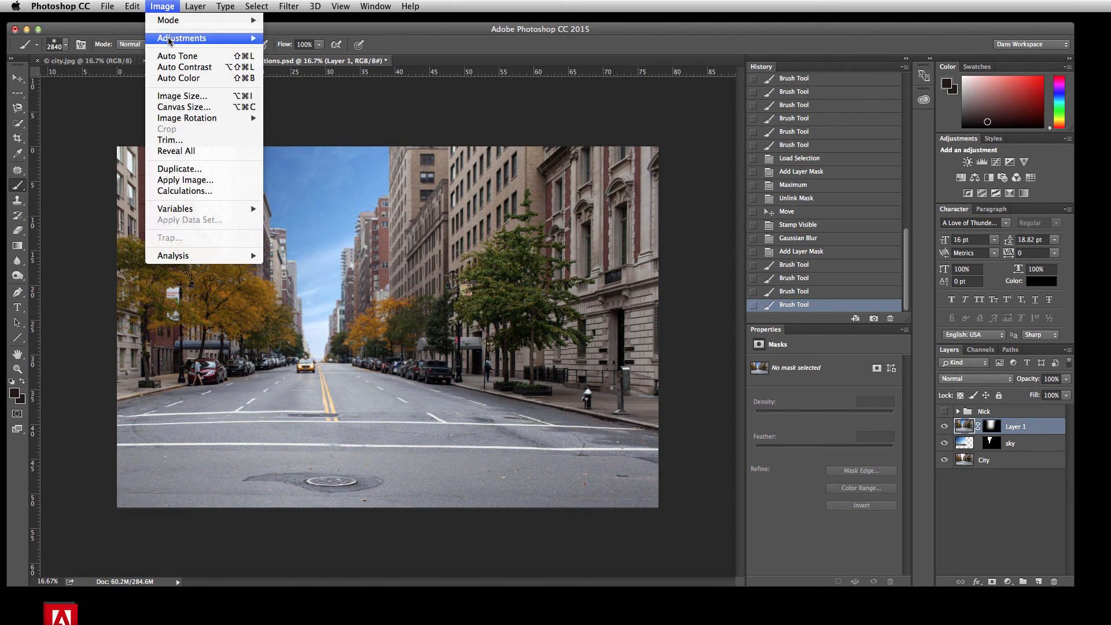
mouse_move(240, 38)
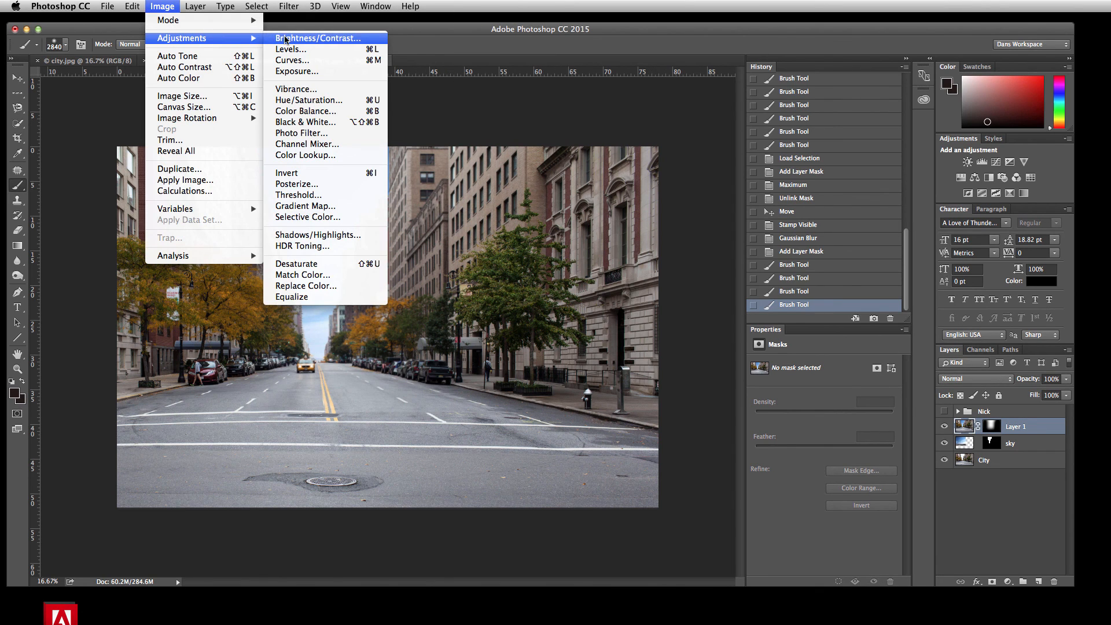
left_click(289, 49)
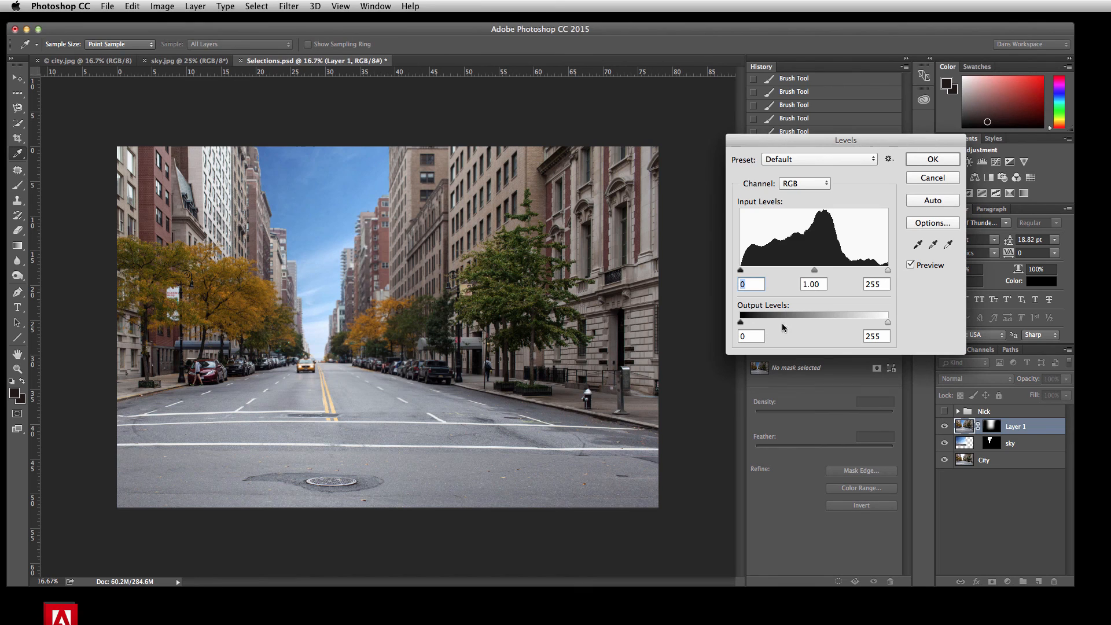
left_click_drag(740, 322, 752, 326)
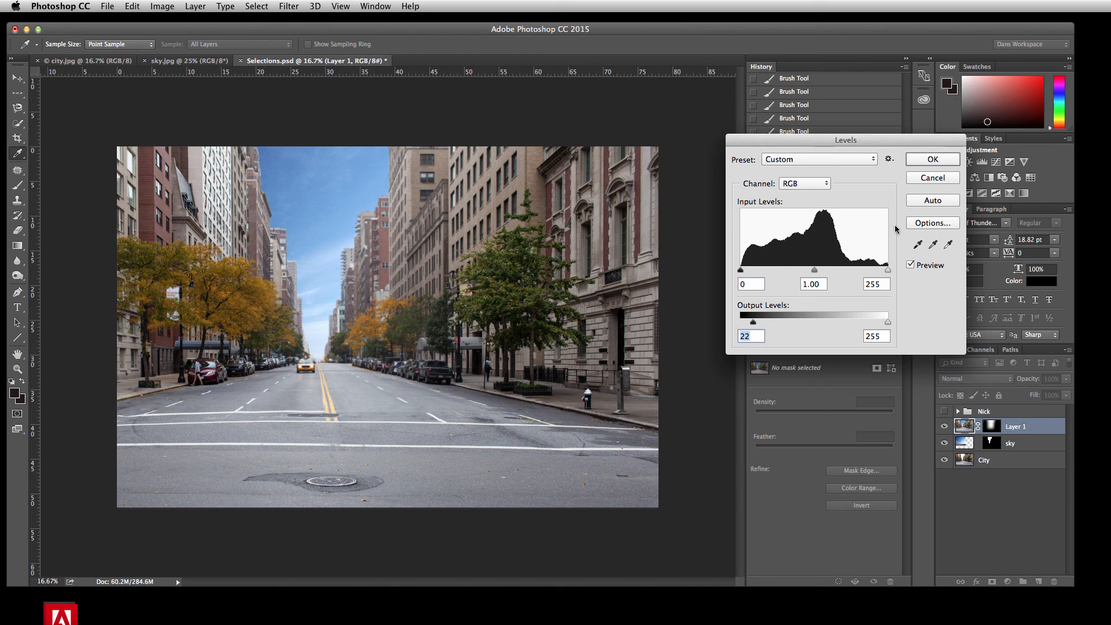
left_click(942, 178)
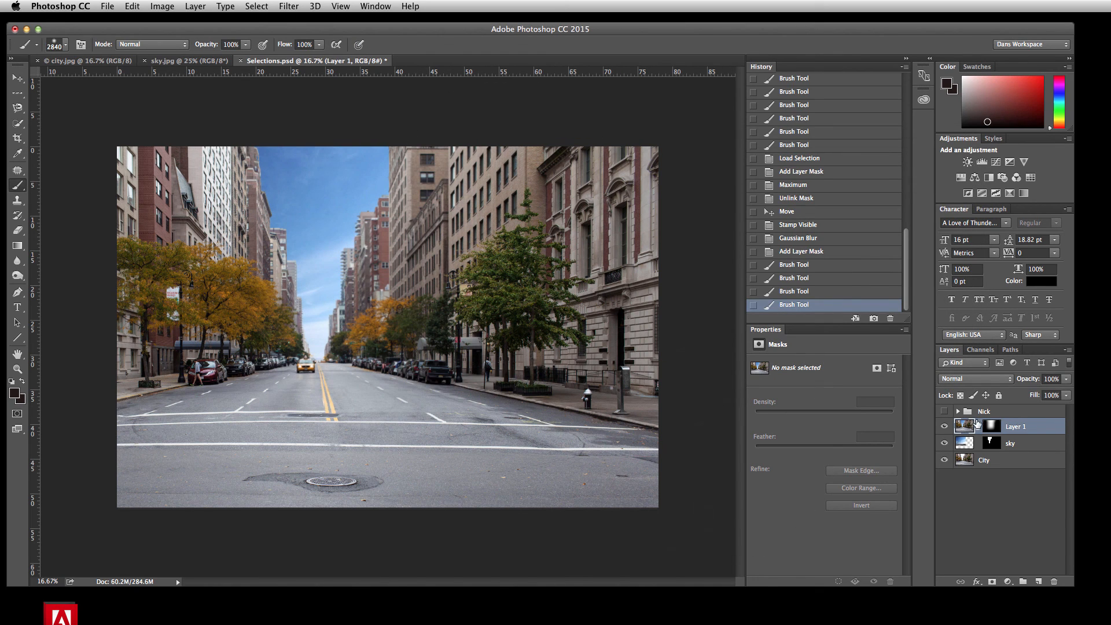
Step: Make the Nick group visible in front of the blurred city scene
left_click(946, 412)
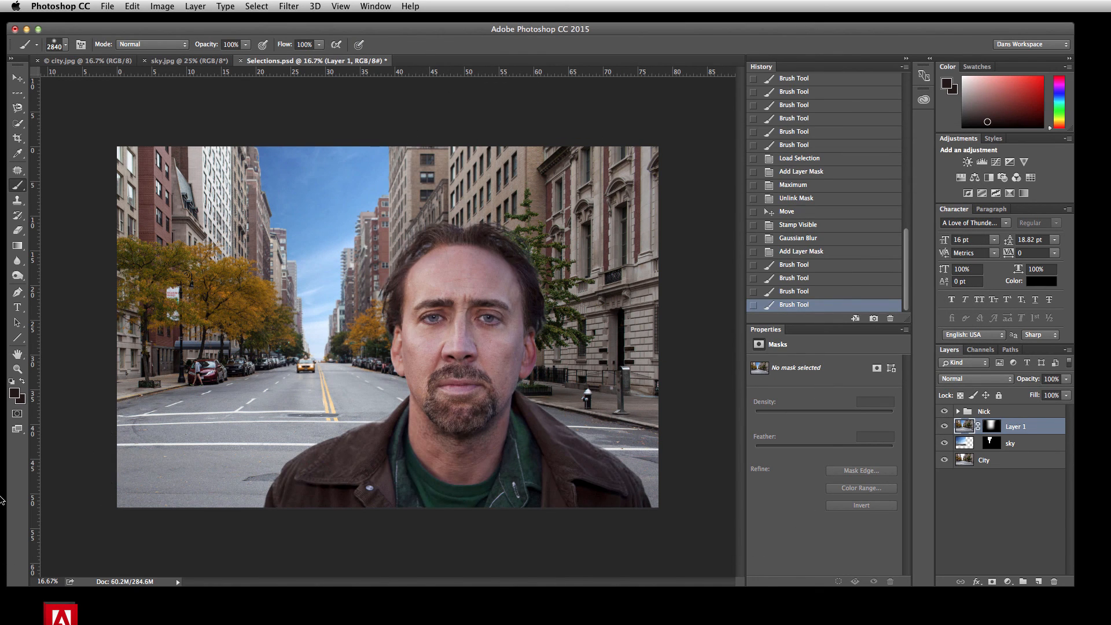